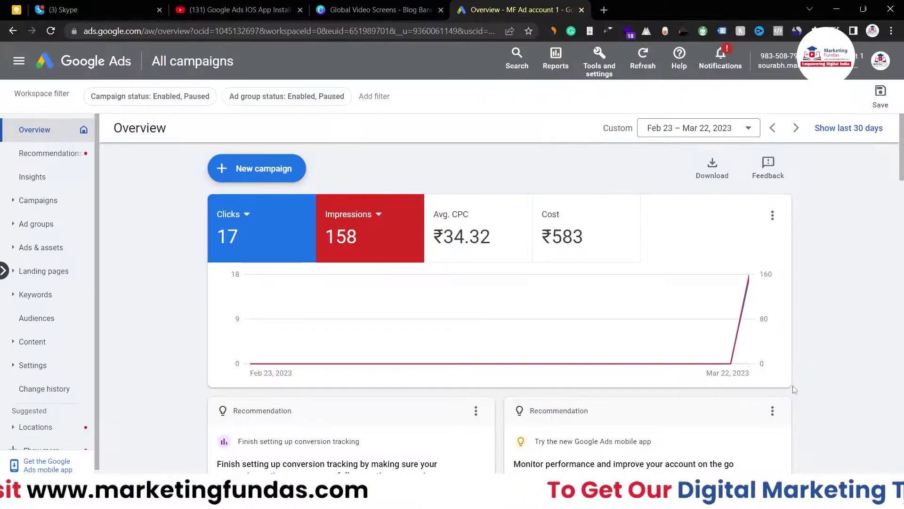
Step: Start a new campaign with App promotion as its objective
scroll(792, 386, "up", 5)
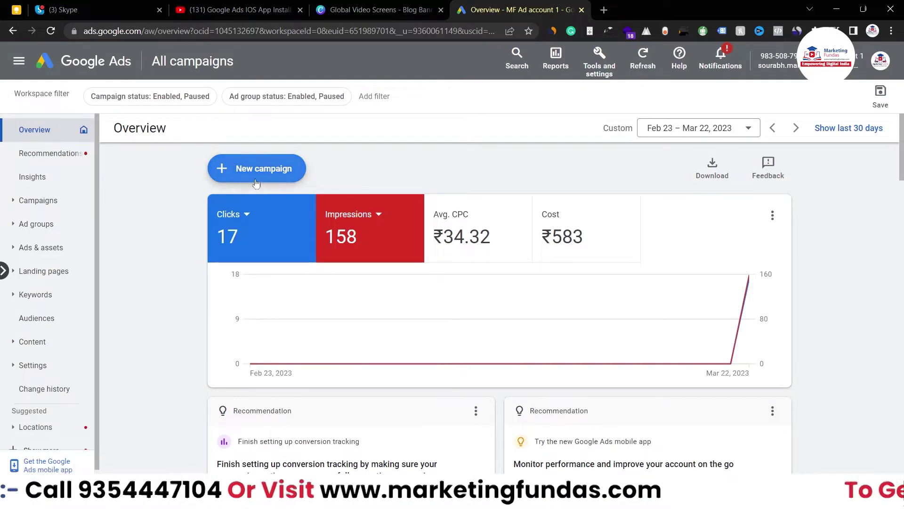
left_click(274, 183)
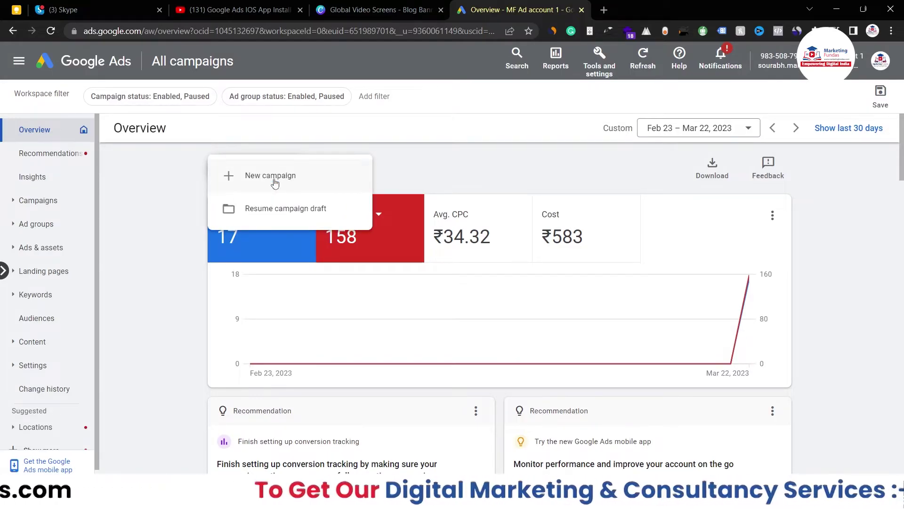
left_click(251, 184)
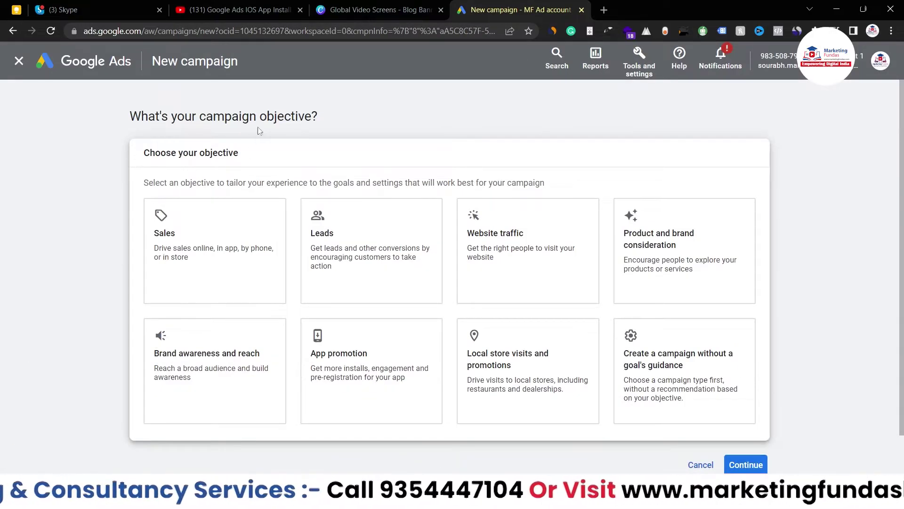
left_click(314, 268)
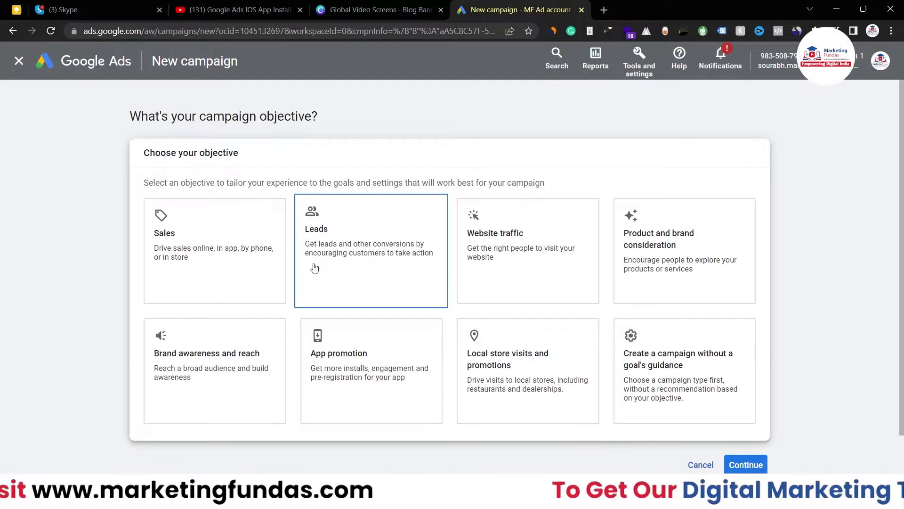
left_click(354, 380)
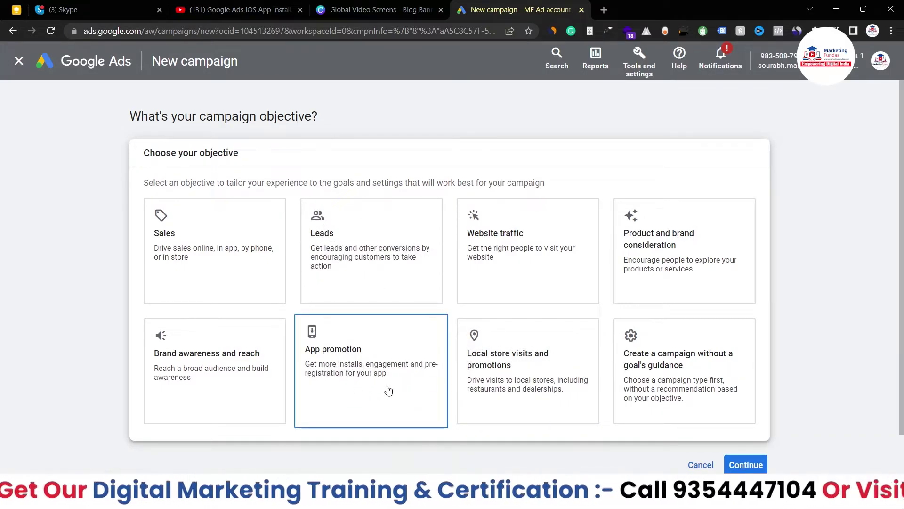
scroll(410, 424, "down", 8)
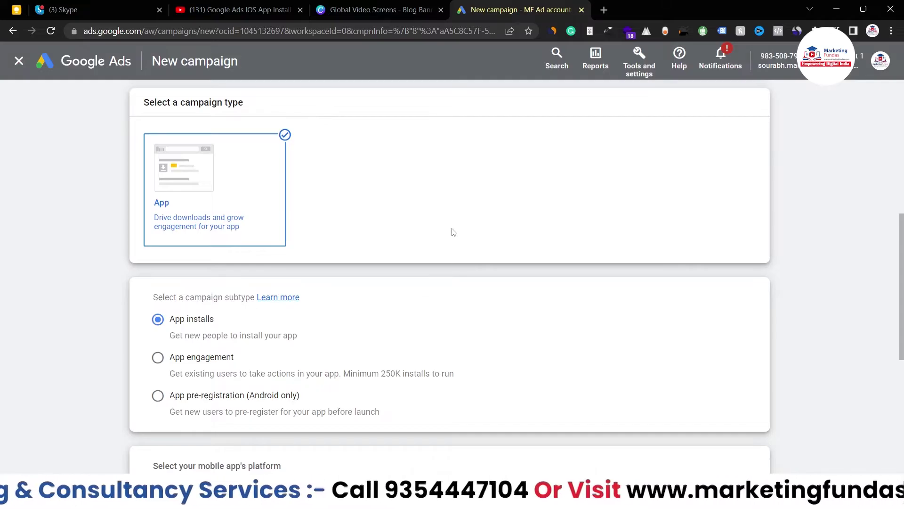
left_click_drag(902, 247, 902, 286)
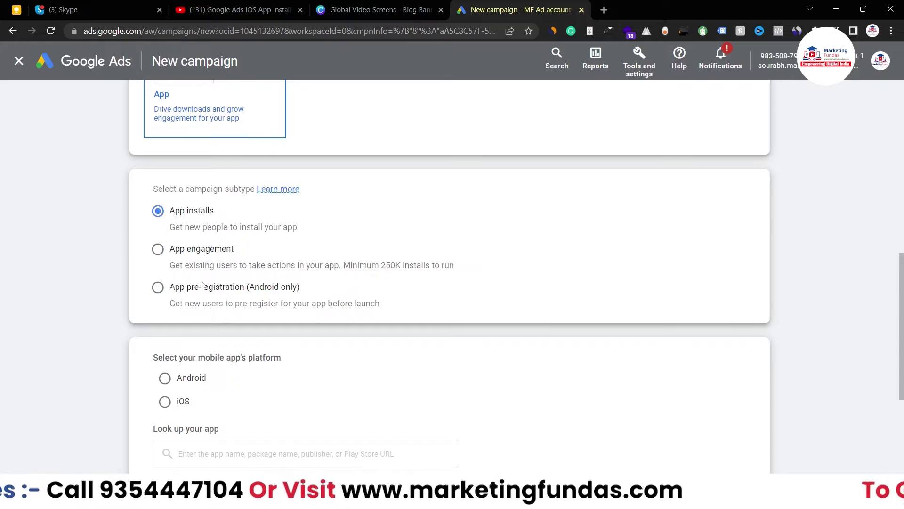
scroll(309, 243, "down", 3)
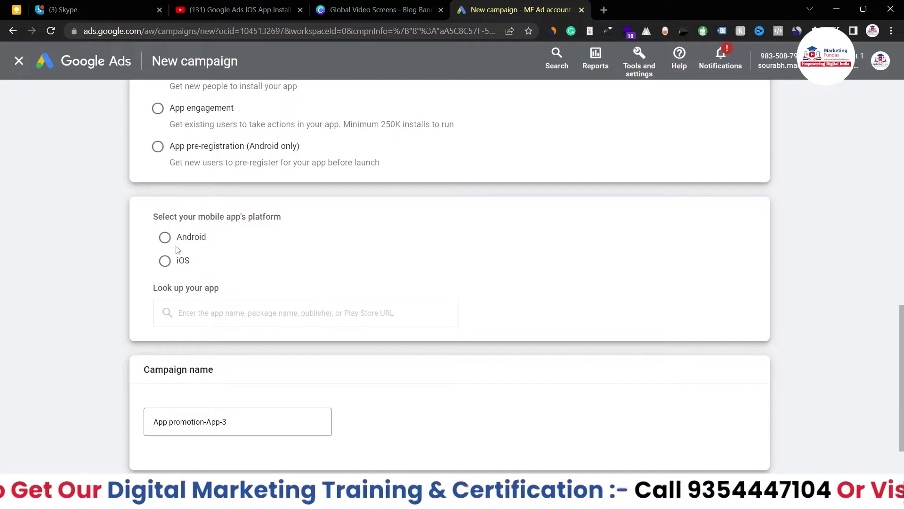
left_click(164, 261)
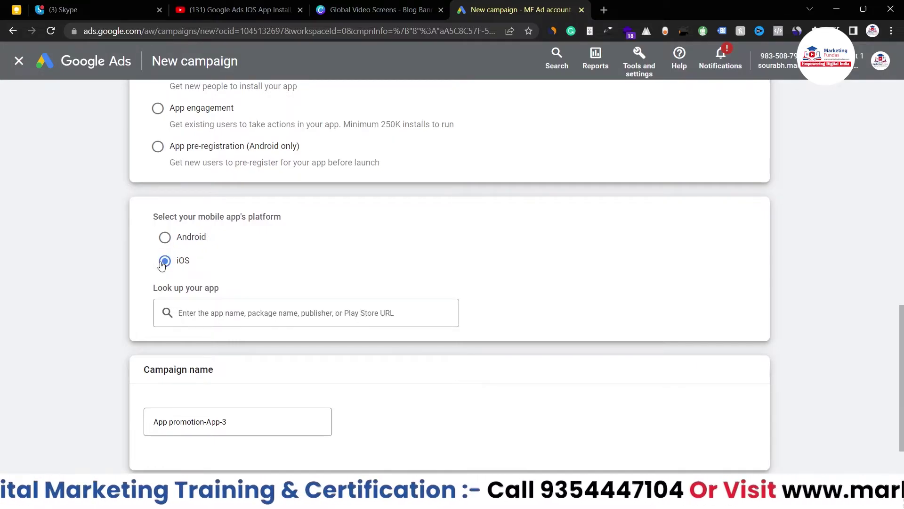
left_click(191, 312)
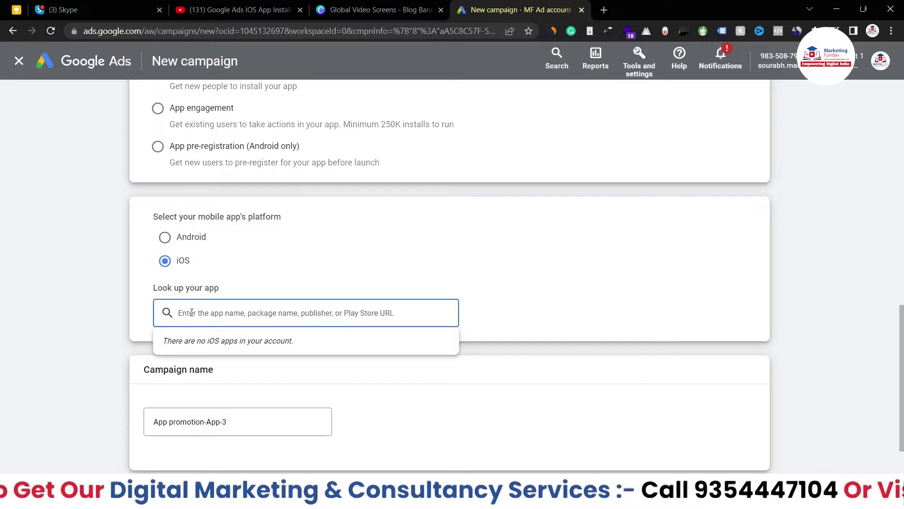
type("gmail")
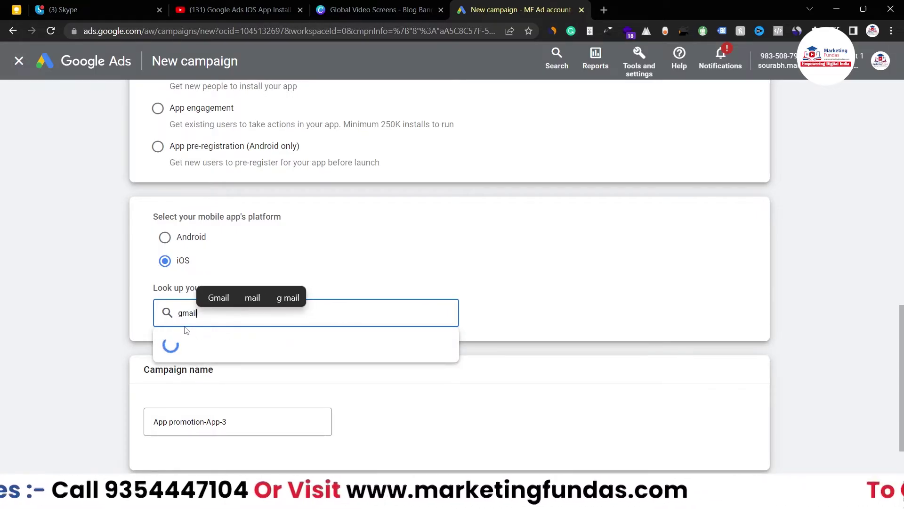
left_click(211, 205)
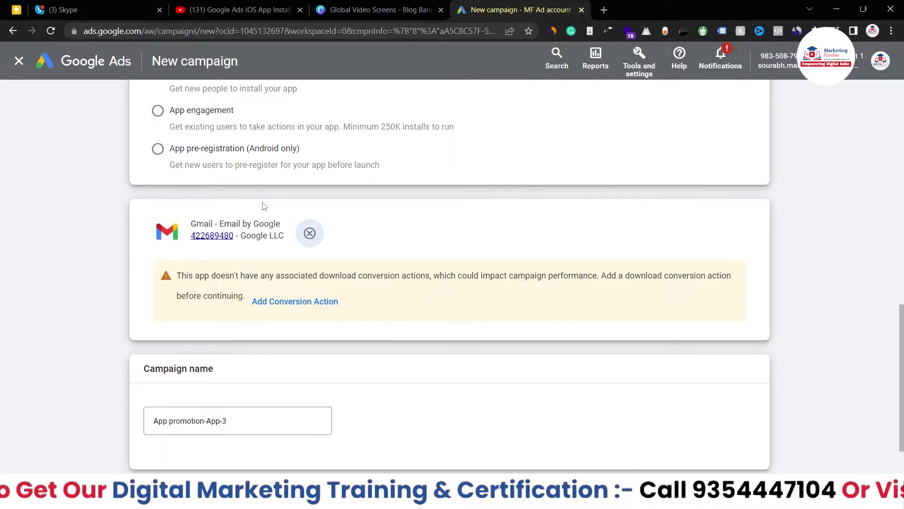
left_click(309, 233)
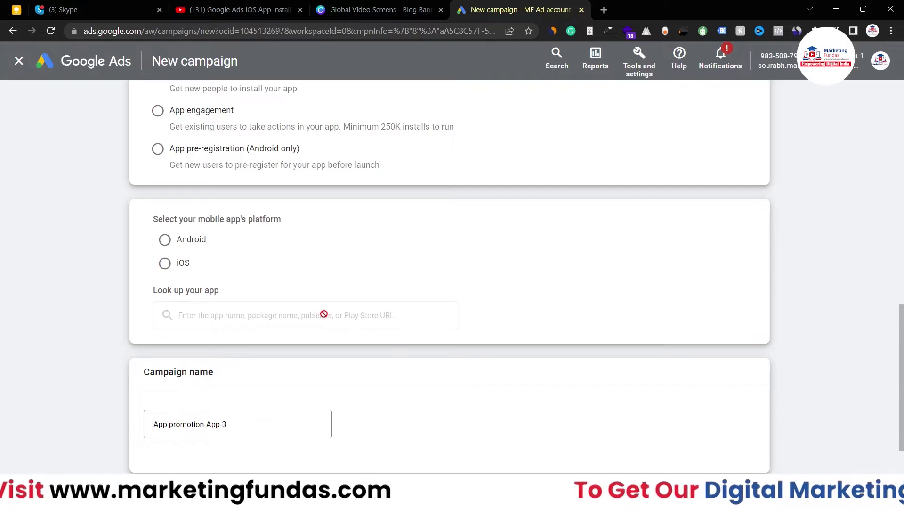
Step: Set the mobile app platform to iOS and choose Gmail - Email by Google as the app to promote
left_click(165, 262)
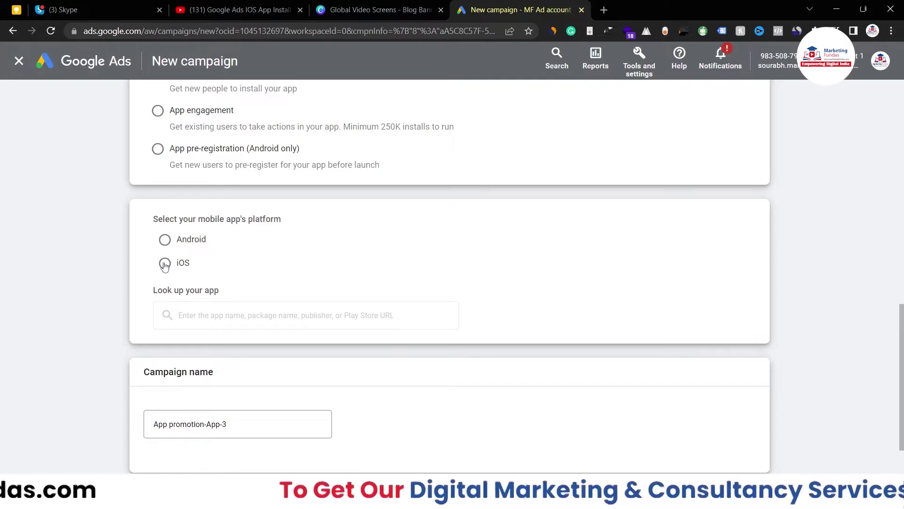
left_click(263, 323)
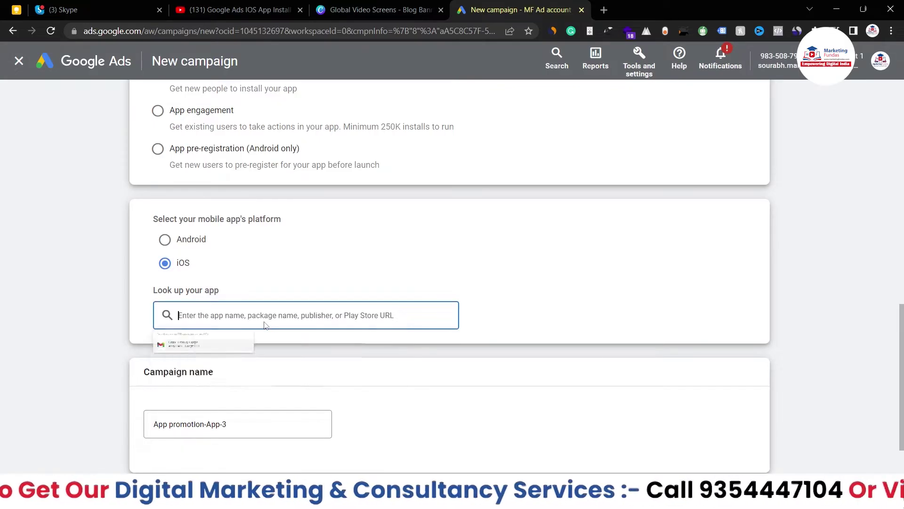
left_click(217, 380)
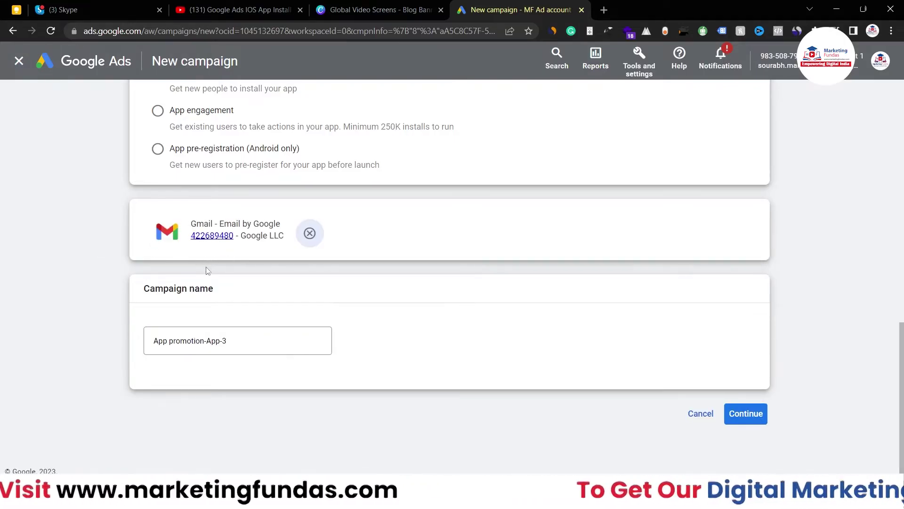
scroll(208, 270, "up", 4)
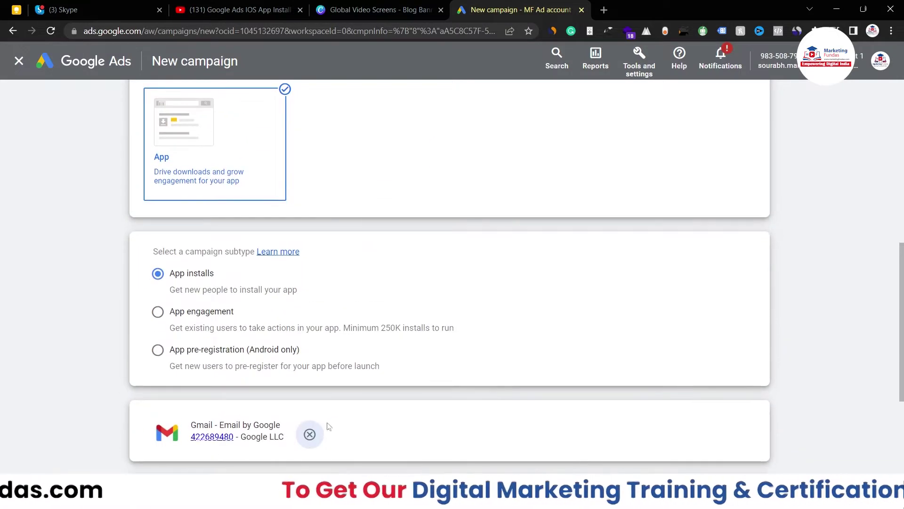
scroll(325, 425, "down", 4)
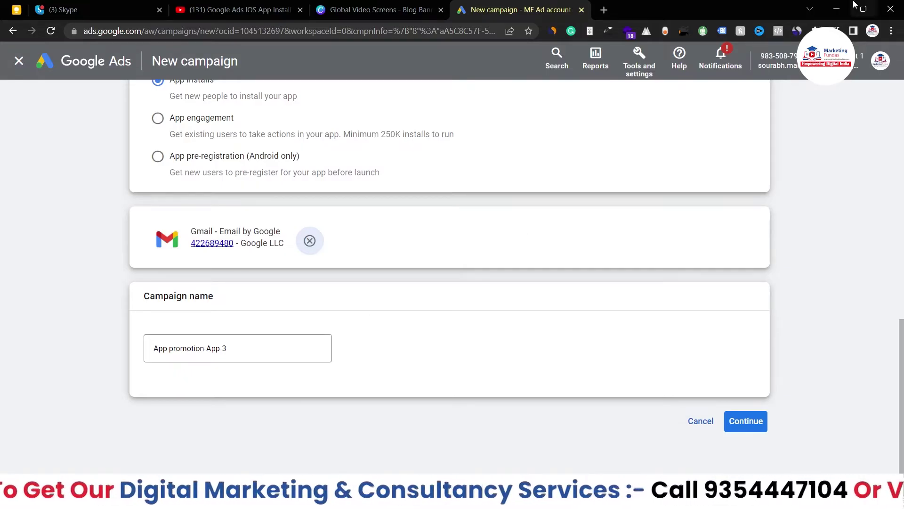
Step: Open the Conversions page in a separate browser tab and examine the existing conversion actions, including the Download goal
left_click(639, 60)
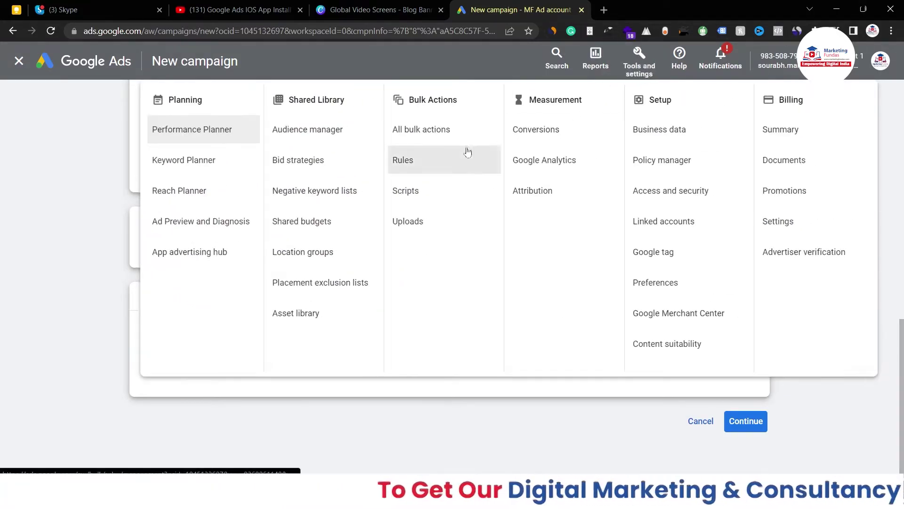
right_click(524, 132)
key("Escape")
middle_click(552, 145)
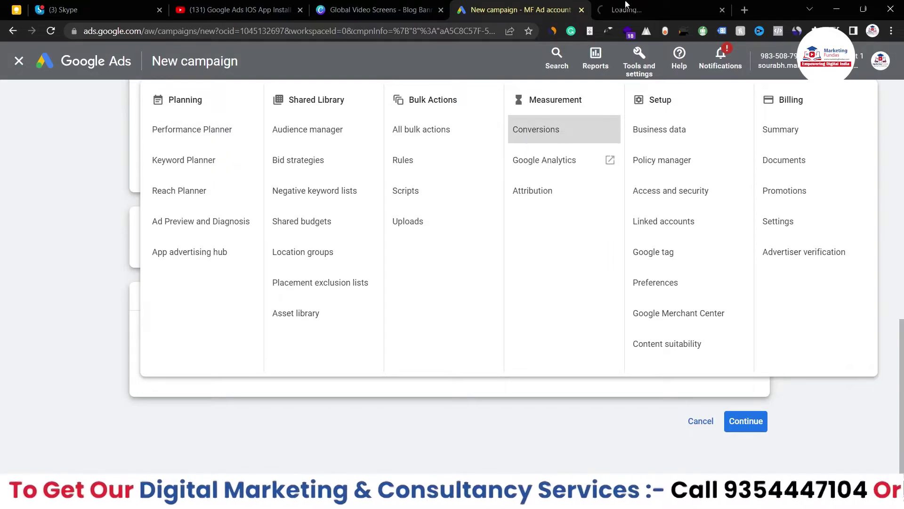
left_click(626, 4)
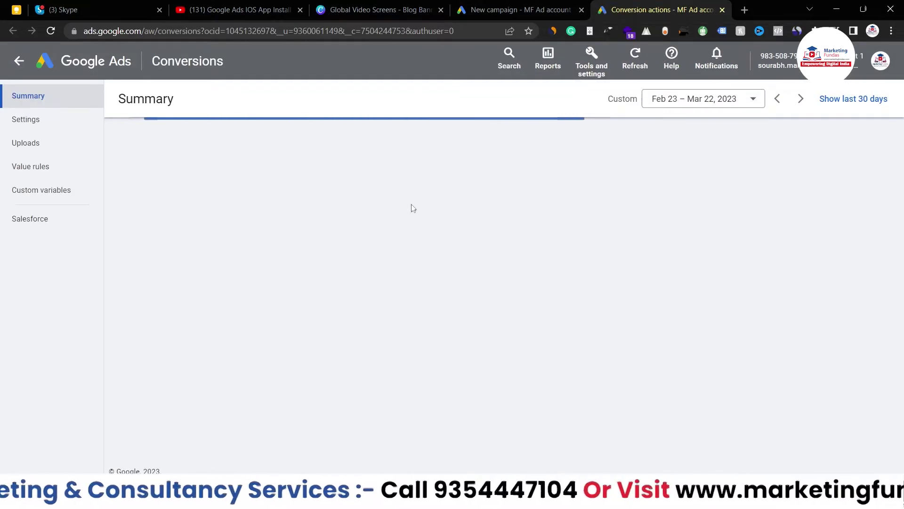
scroll(577, 254, "down", 5)
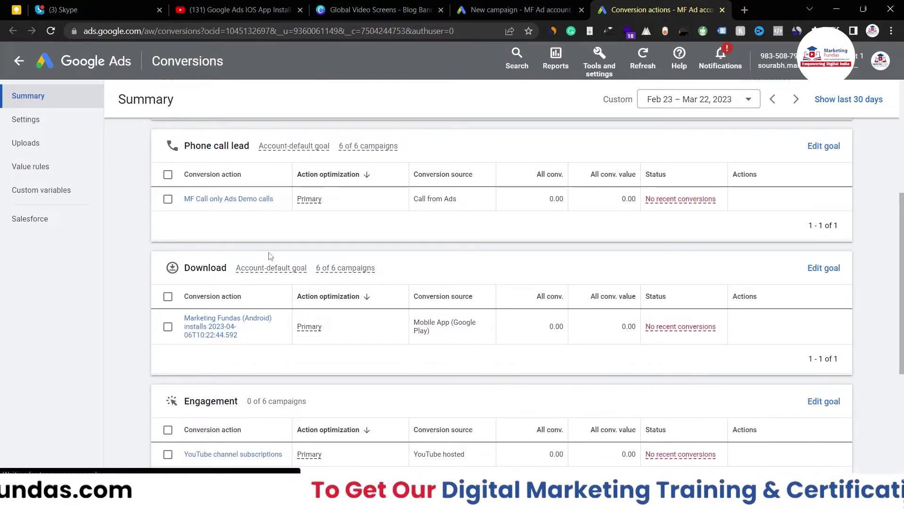
scroll(268, 255, "up", 5)
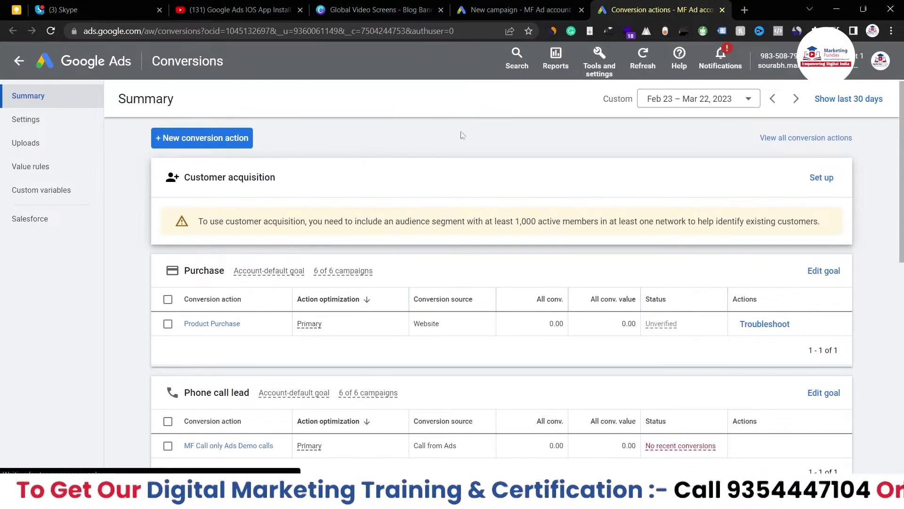
left_click(484, 6)
left_click(659, 9)
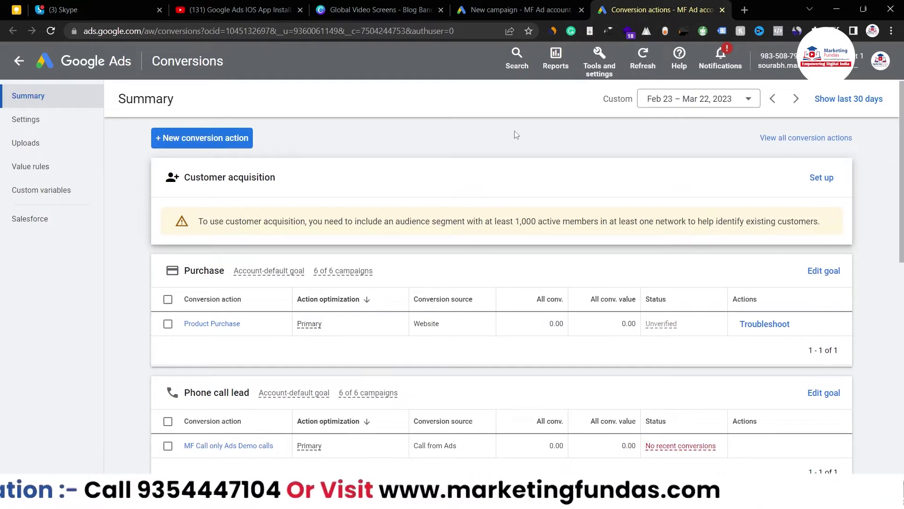
Step: Back in the new campaign, name it "App promotion-App-3 - (DEMO IOS)" and continue to the campaign settings
left_click(546, 6)
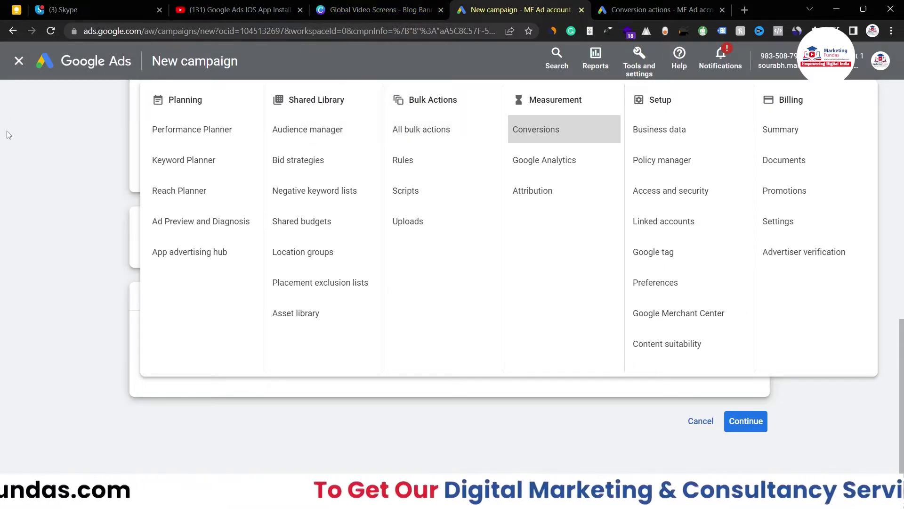
left_click(8, 135)
left_click(301, 353)
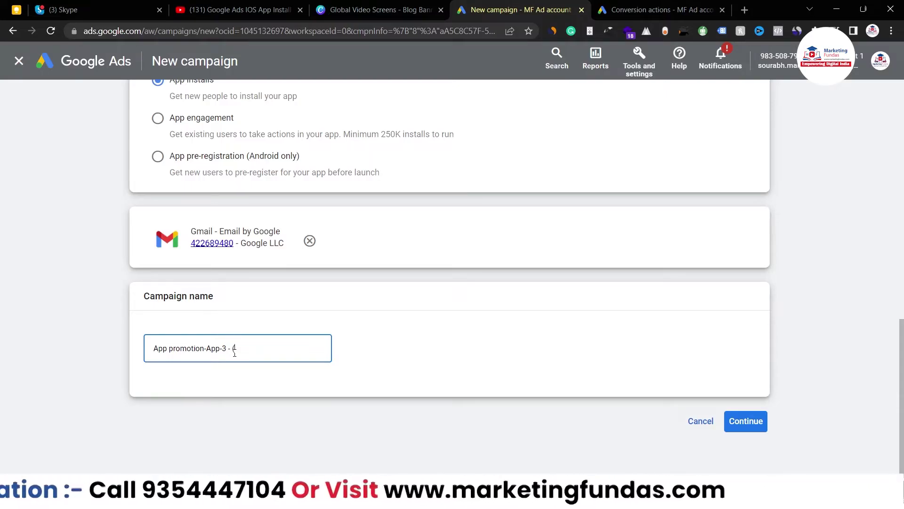
type("EMO")
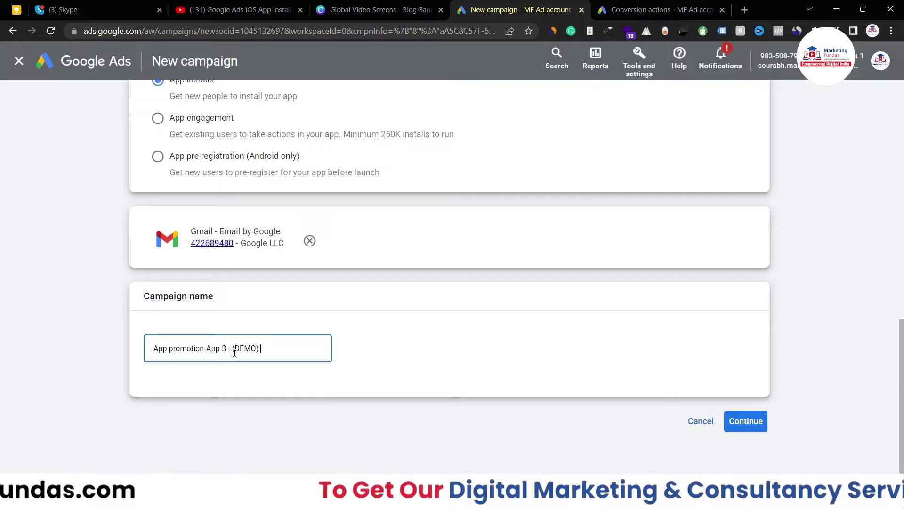
type(" IOS")
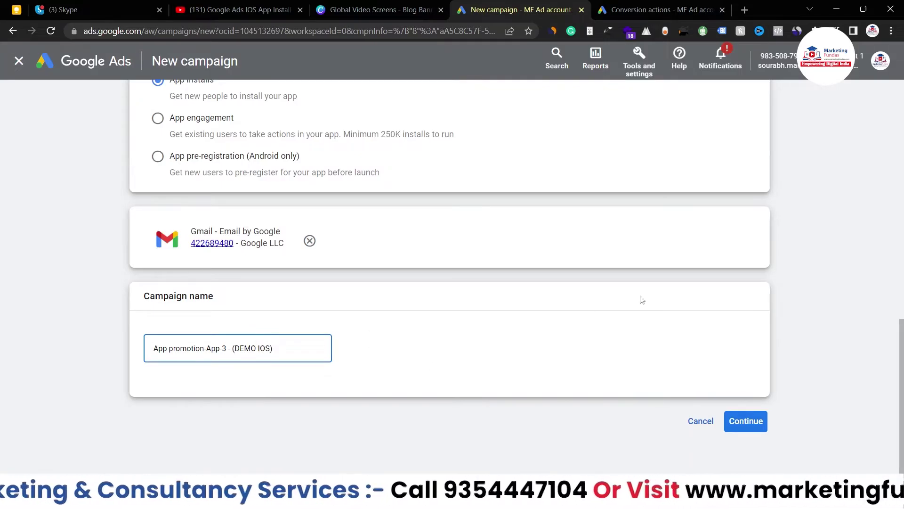
left_click(745, 420)
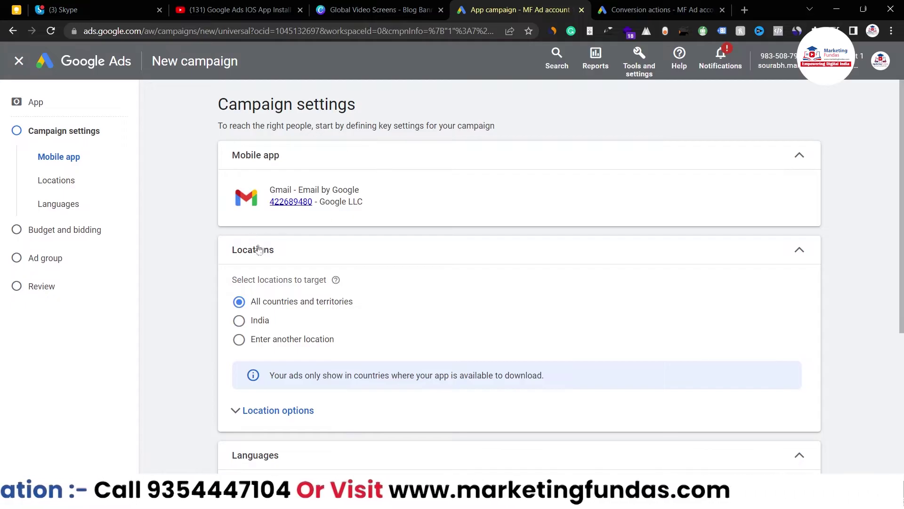
Step: Restrict the campaign's locations to a custom one, targeting Delhi, India (union territory)
scroll(283, 285, "down", 4)
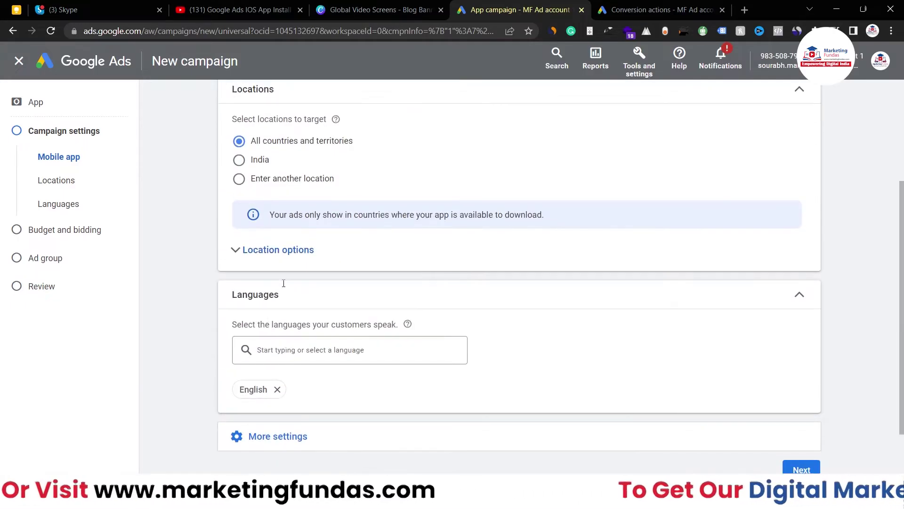
scroll(283, 287, "up", 2)
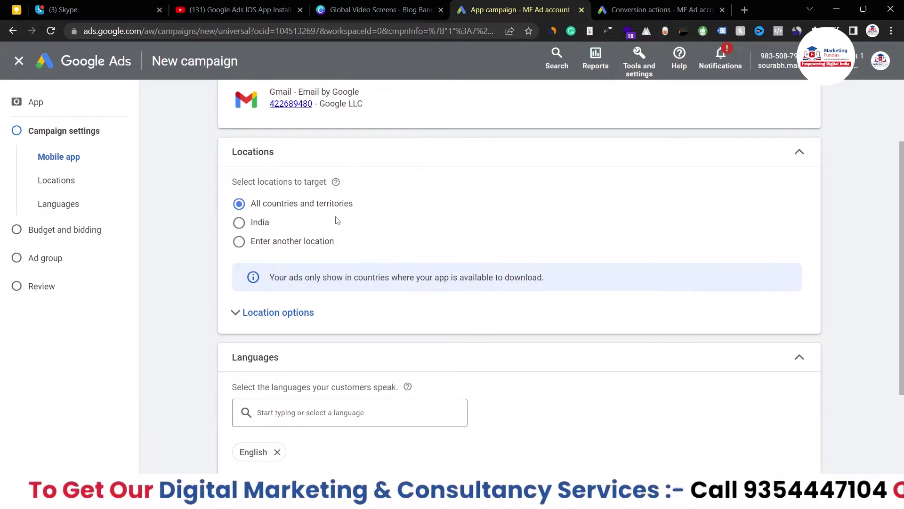
left_click(239, 223)
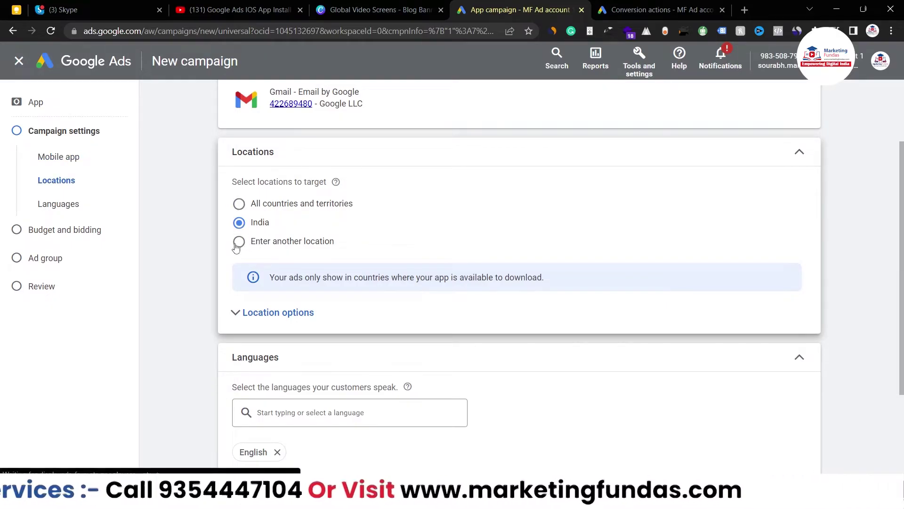
left_click(236, 246)
left_click(290, 277)
type("delhi")
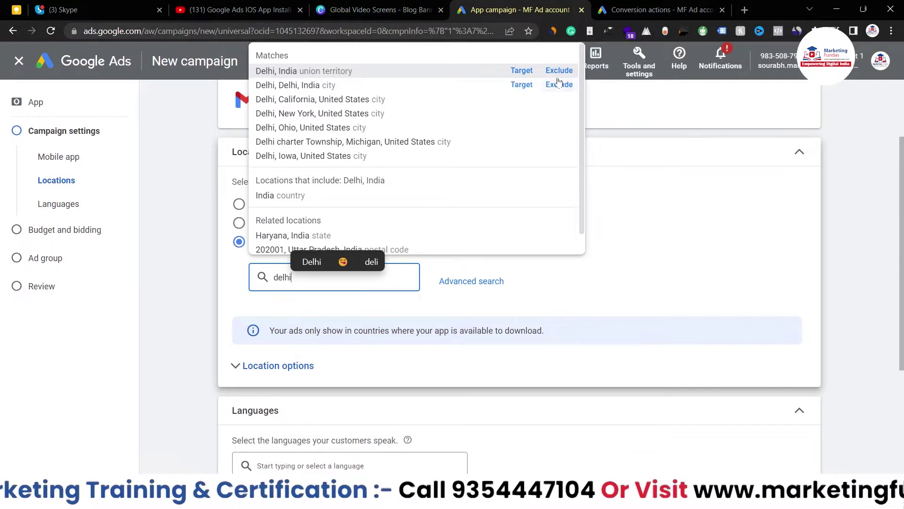
left_click(525, 70)
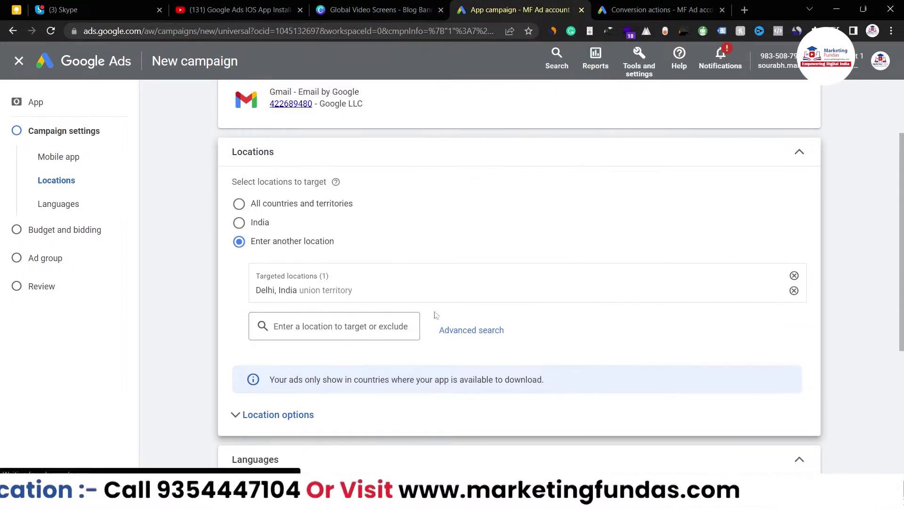
Step: Use the advanced location search to add the city of Gurgaon, Haryana, India as a targeted location
left_click(458, 328)
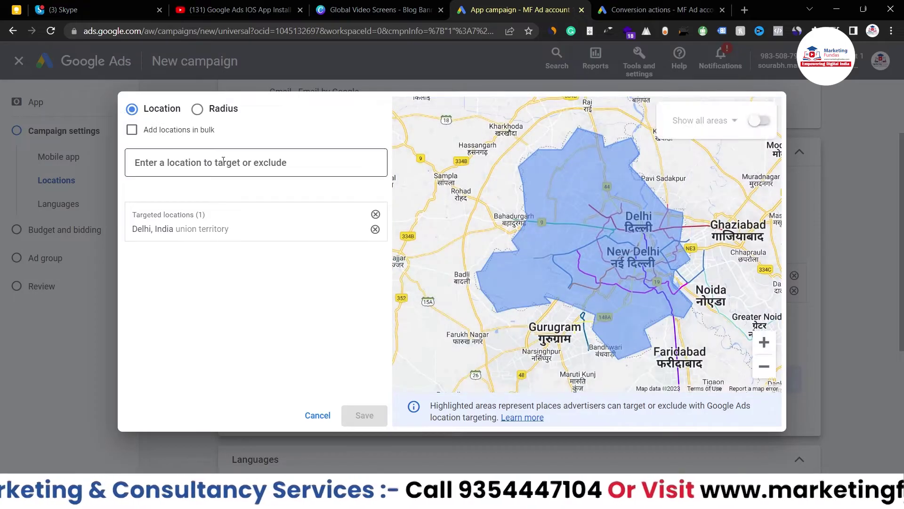
left_click(223, 160)
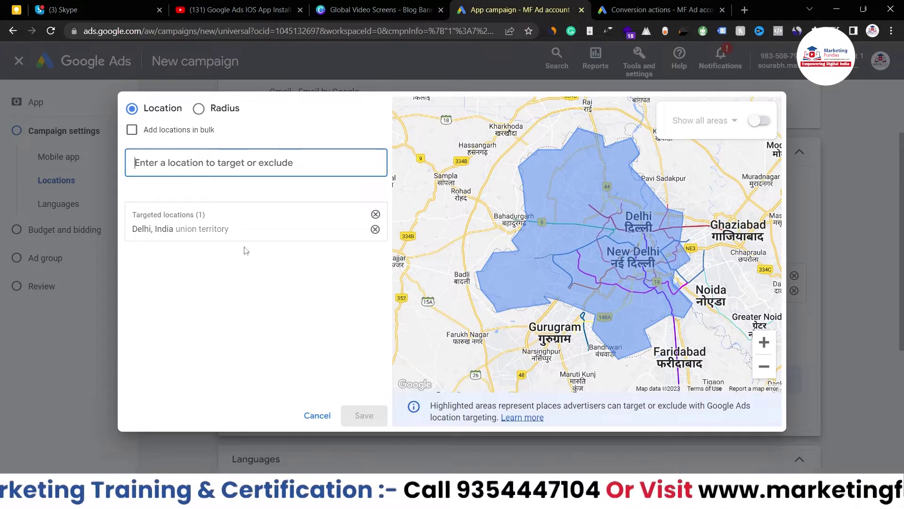
type("gurugram")
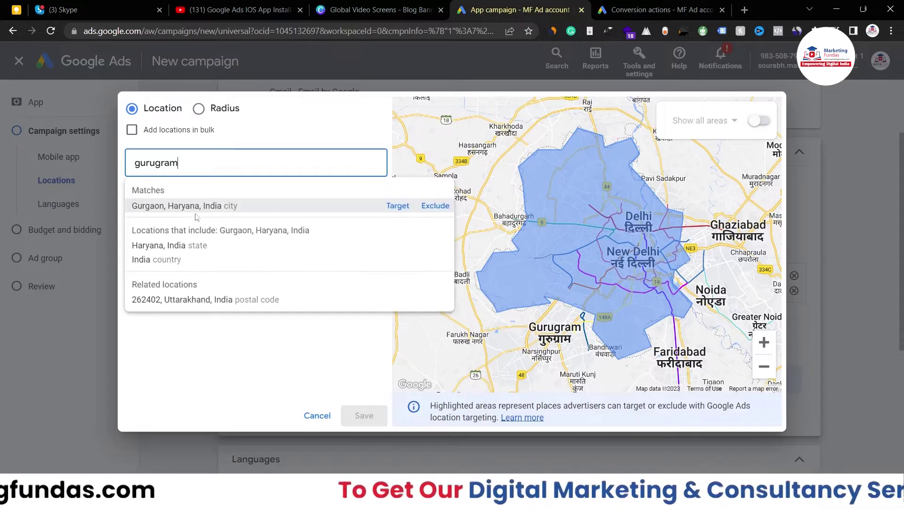
left_click(398, 205)
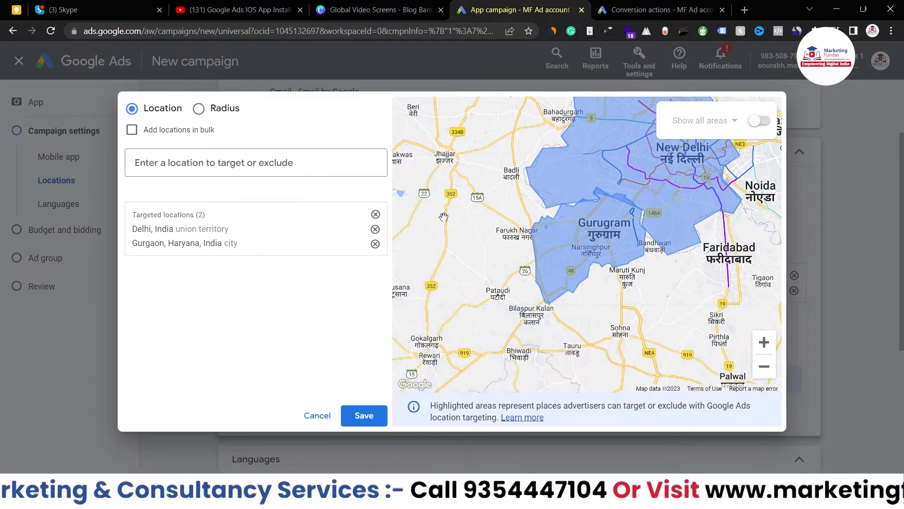
left_click_drag(431, 235, 413, 317)
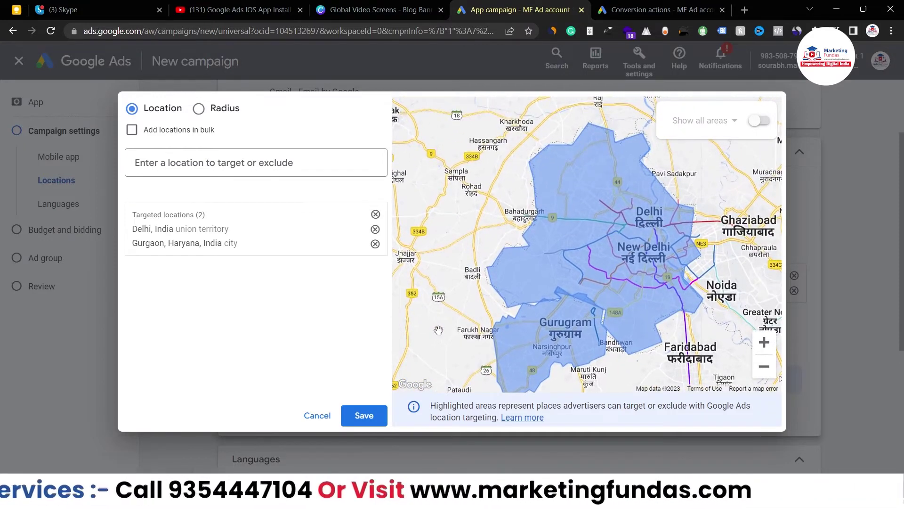
Step: Add a radius target of 20 mi around Noida, Uttar Pradesh to the campaign's locations
left_click(199, 109)
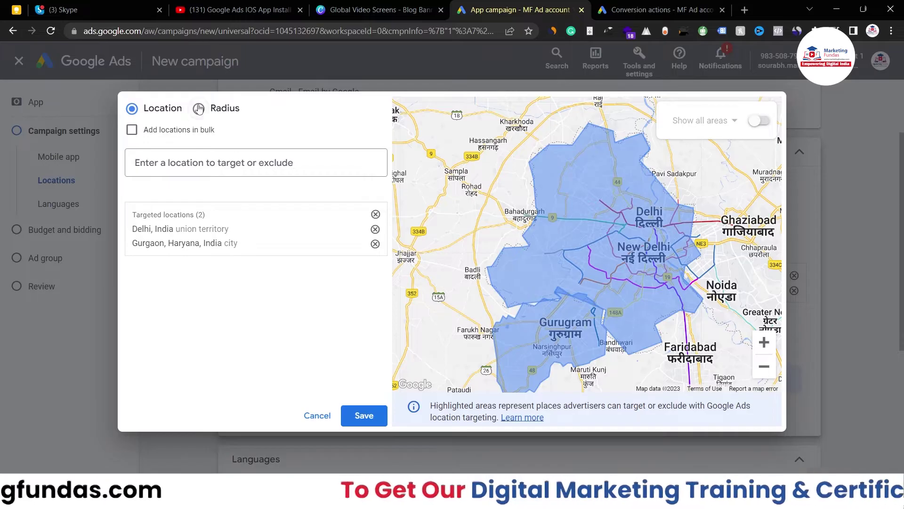
left_click(247, 166)
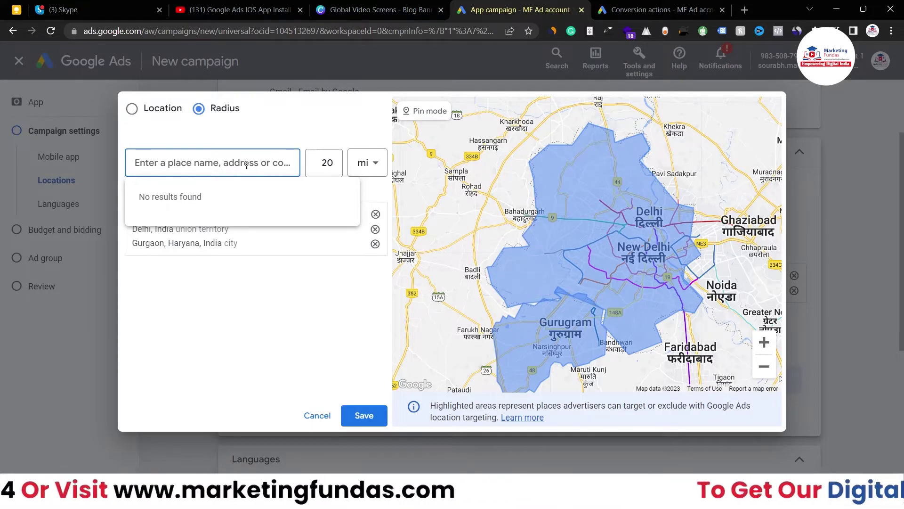
type("n")
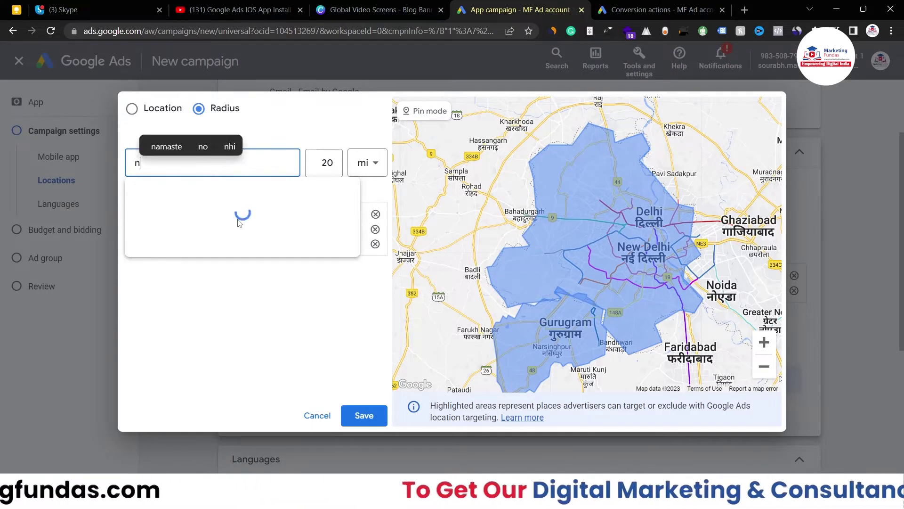
type("oida")
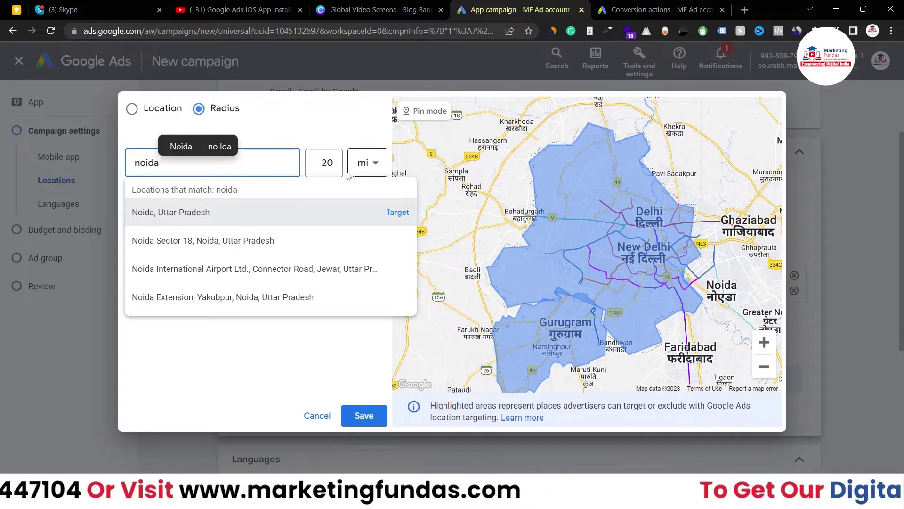
left_click(394, 211)
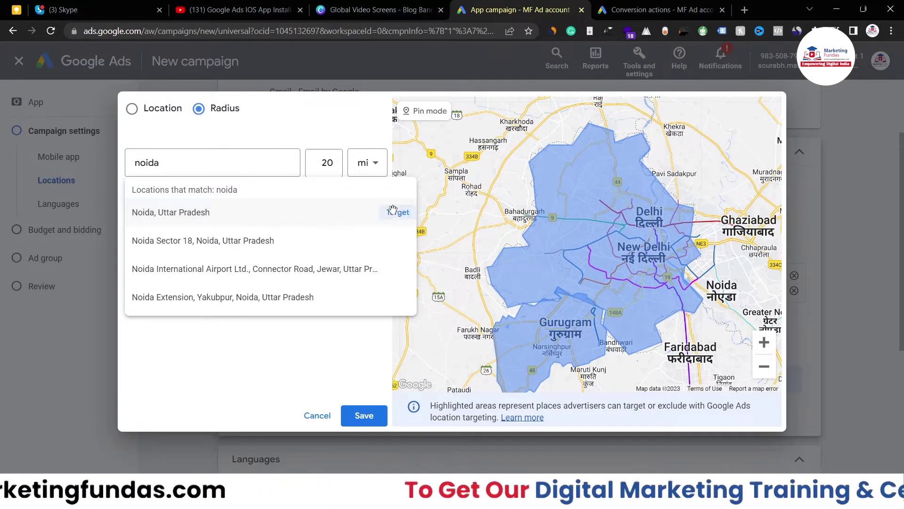
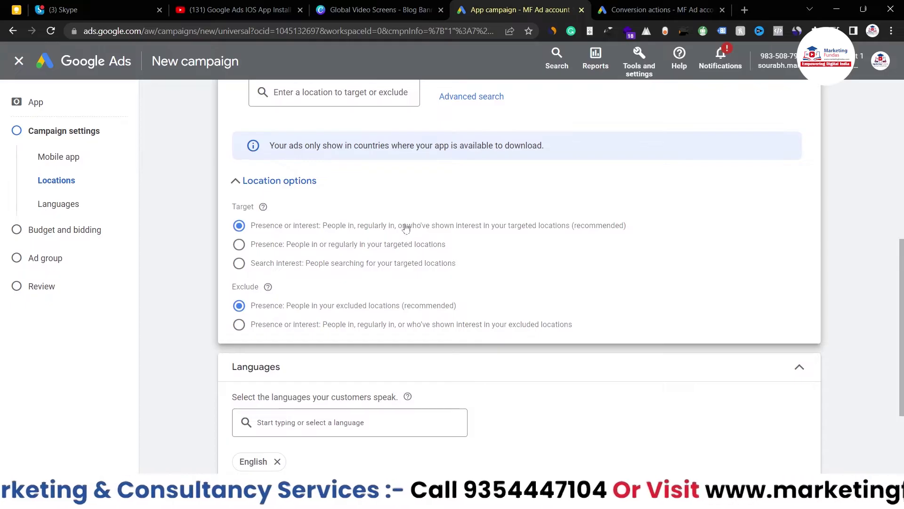
Step: Review the targeted locations and the target and exclude choices in the location options, and collapse those options
scroll(479, 188, "up", 1)
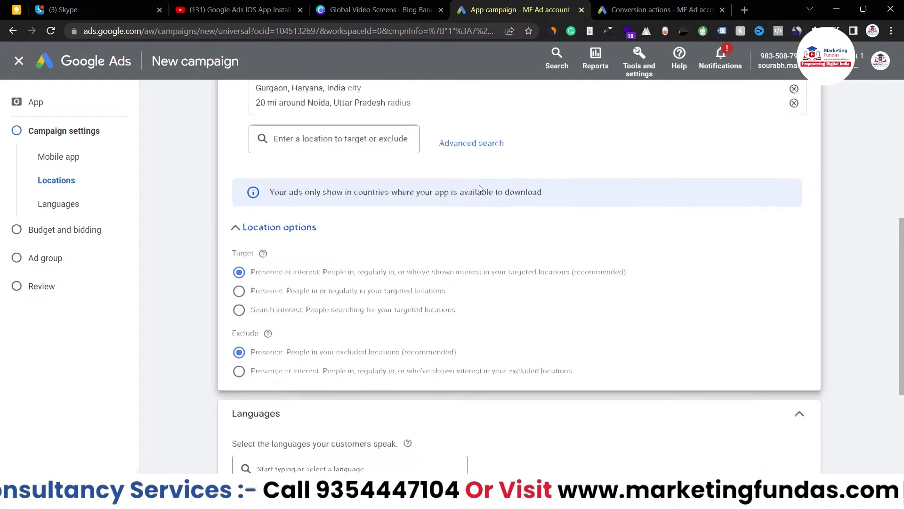
scroll(409, 176, "up", 1)
left_click(409, 175)
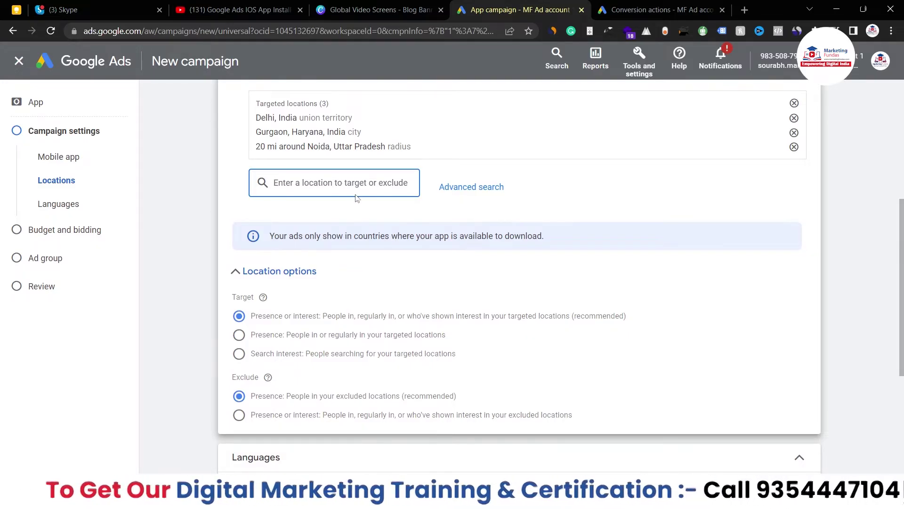
scroll(440, 211, "down", 2)
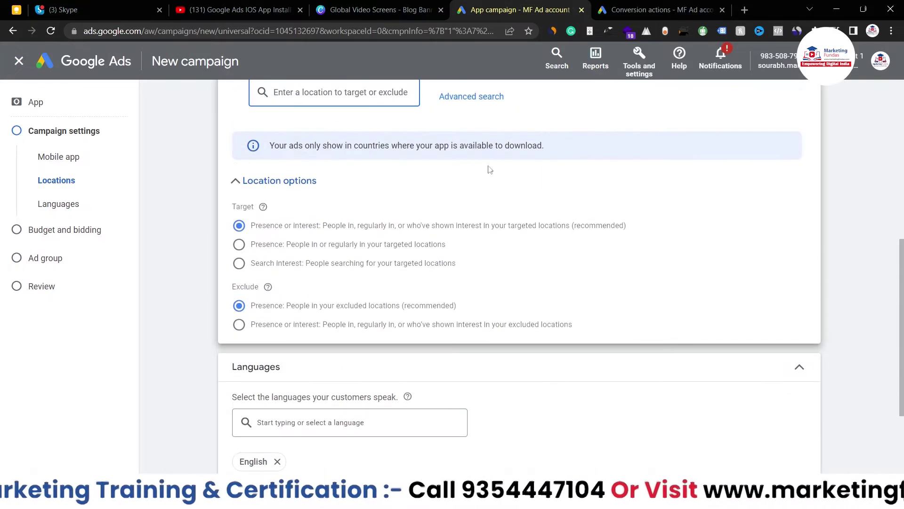
scroll(478, 165, "down", 2)
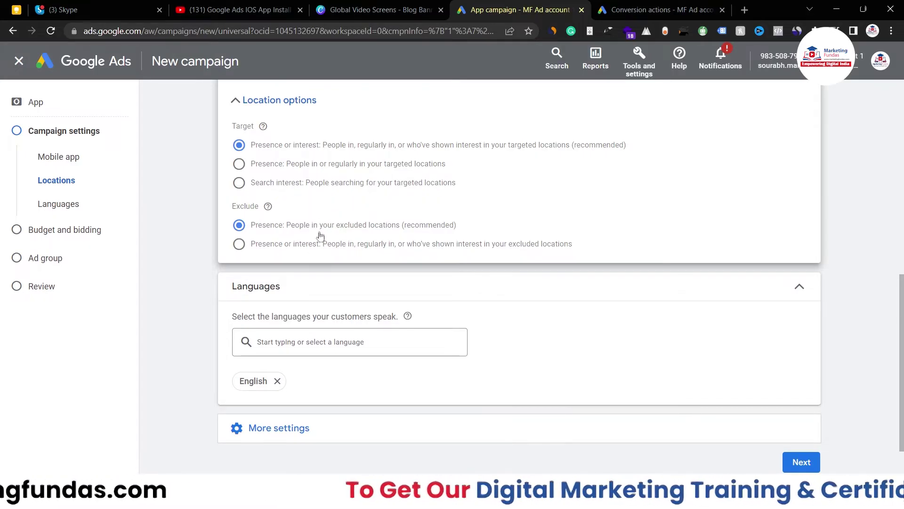
left_click(289, 102)
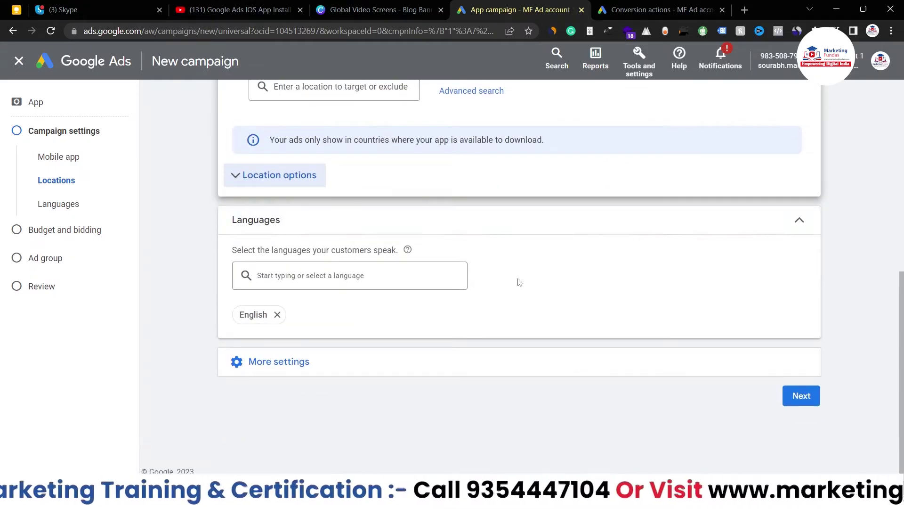
Step: Add Hindi to the languages the customers speak, alongside English
left_click(408, 274)
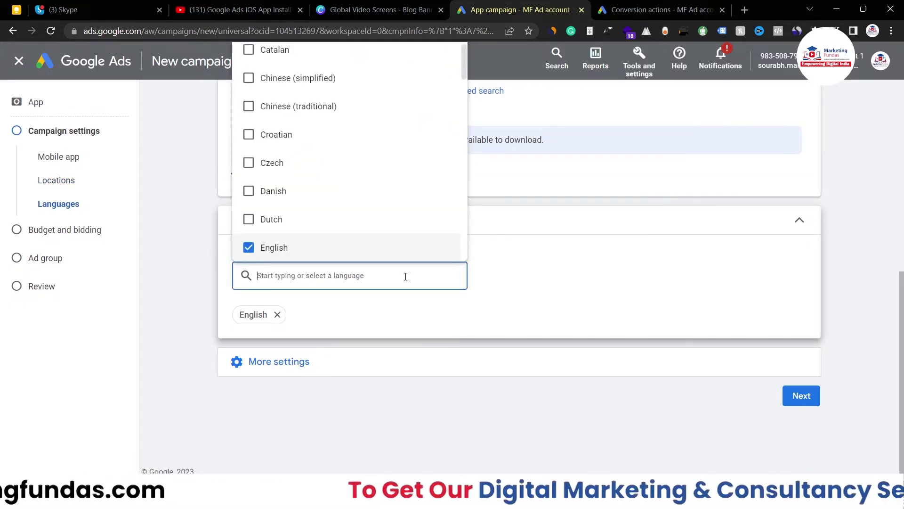
left_click(386, 308)
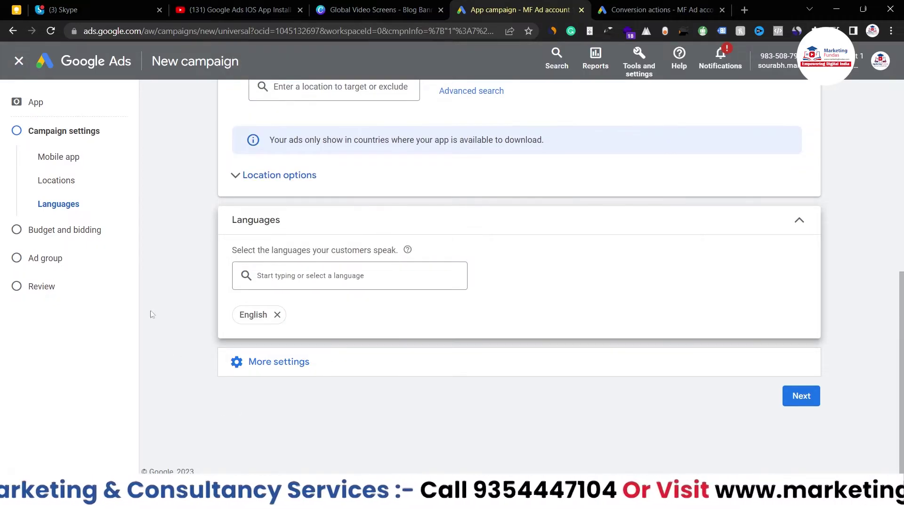
left_click(325, 275)
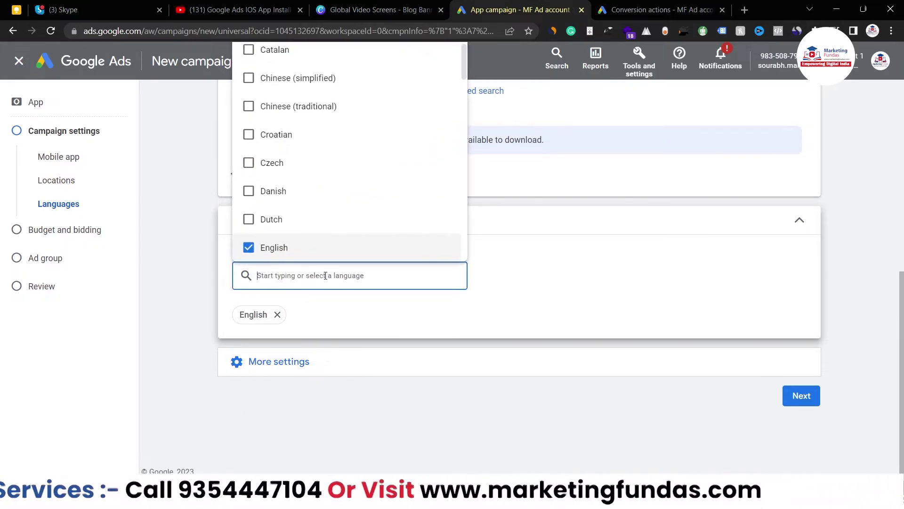
type("hindi")
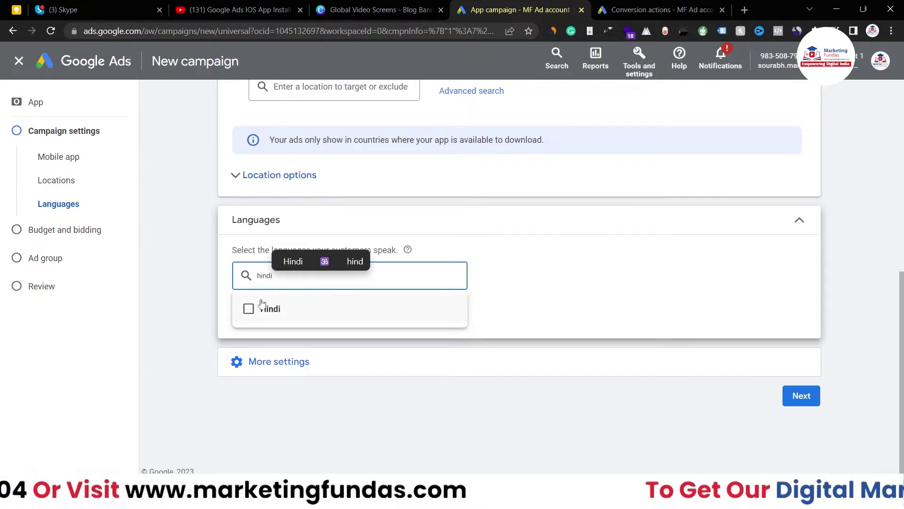
left_click(250, 309)
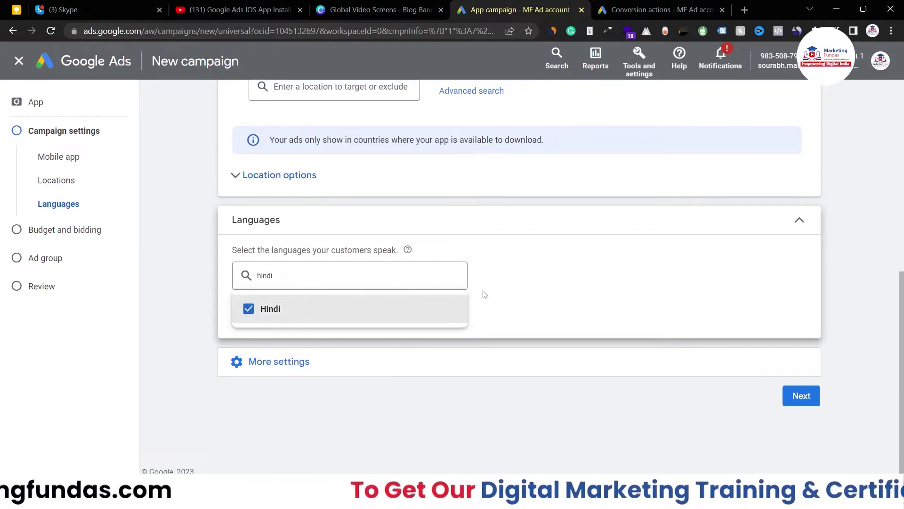
left_click(499, 295)
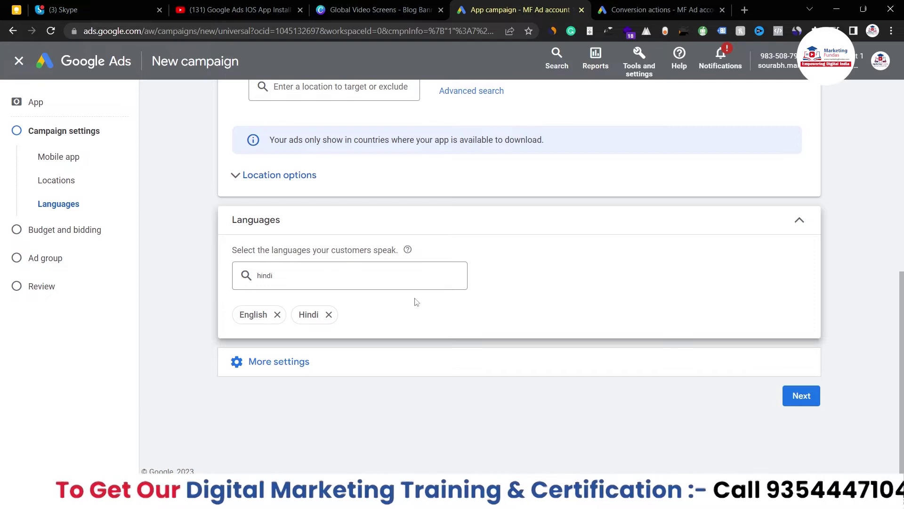
Step: Expand the additional campaign settings to check the start and end dates, and continue to budget and bidding
left_click(298, 360)
scroll(464, 332, "down", 1)
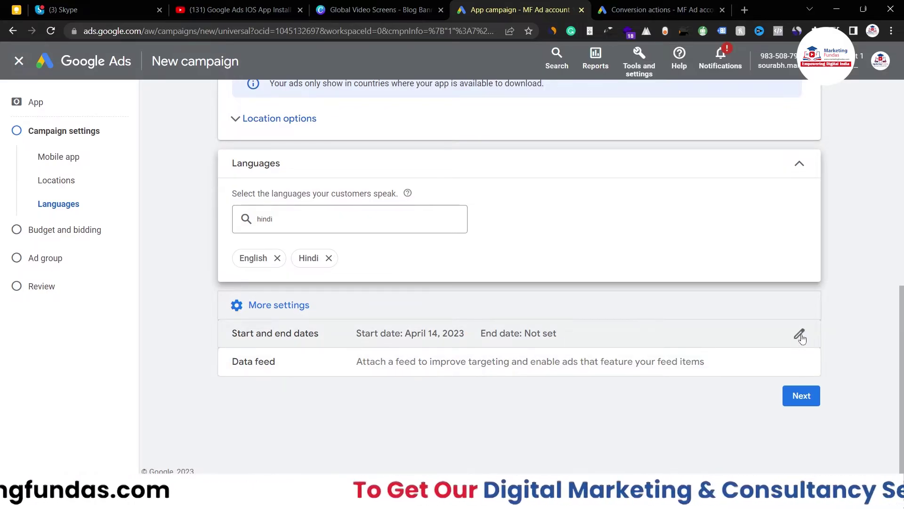
left_click(800, 335)
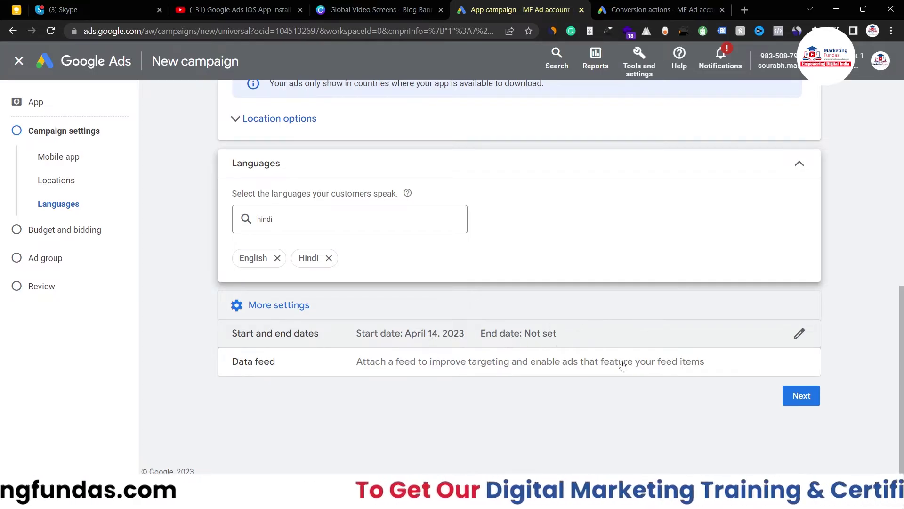
left_click(800, 397)
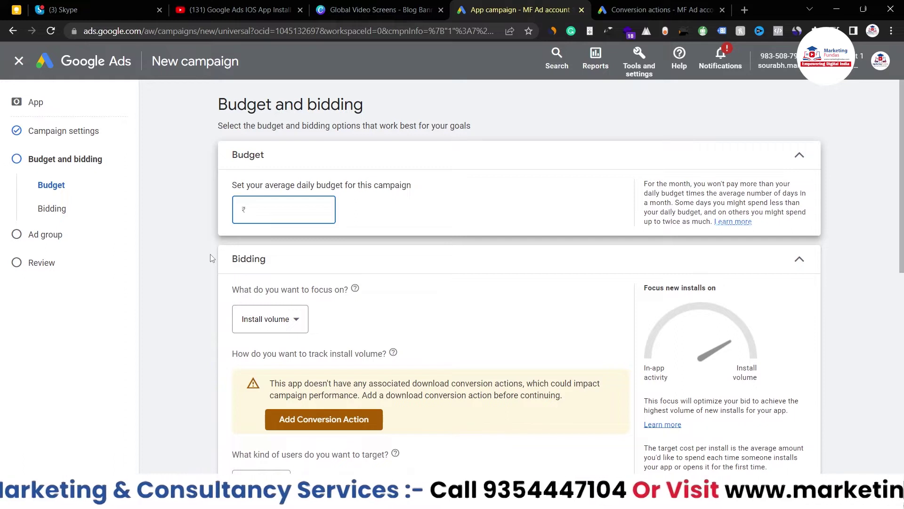
Step: Set the campaign's average daily budget to ₹1,500.00
type("1")
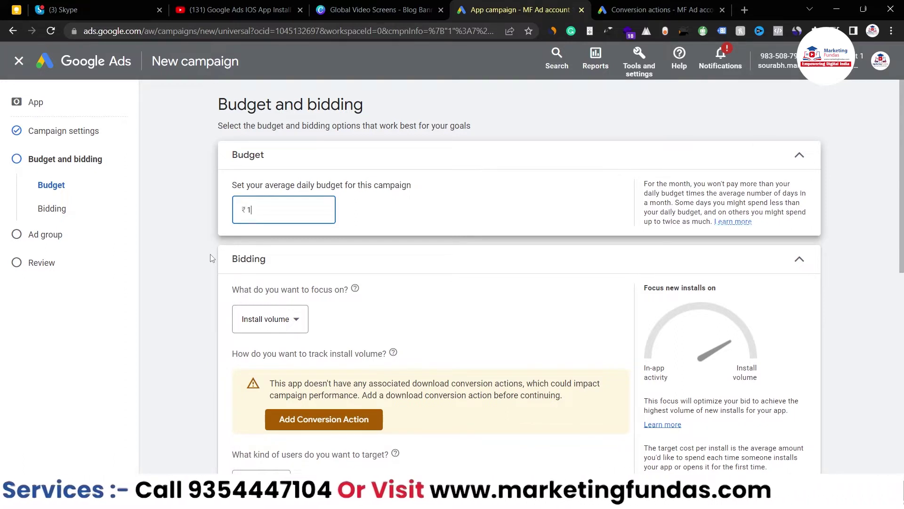
type("50")
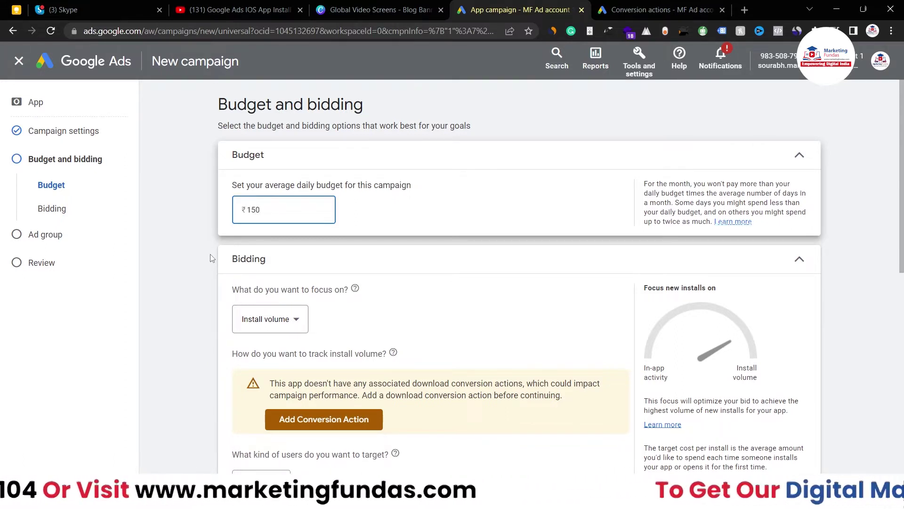
type("0")
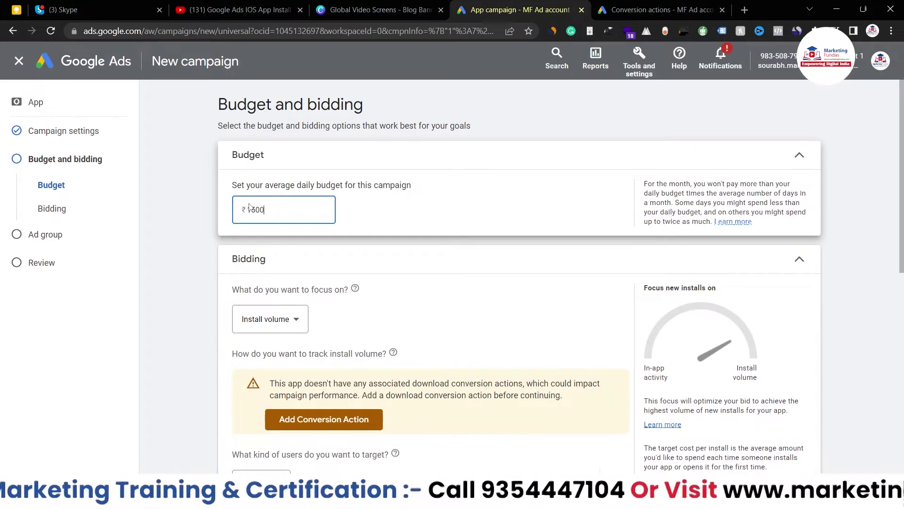
type(".00")
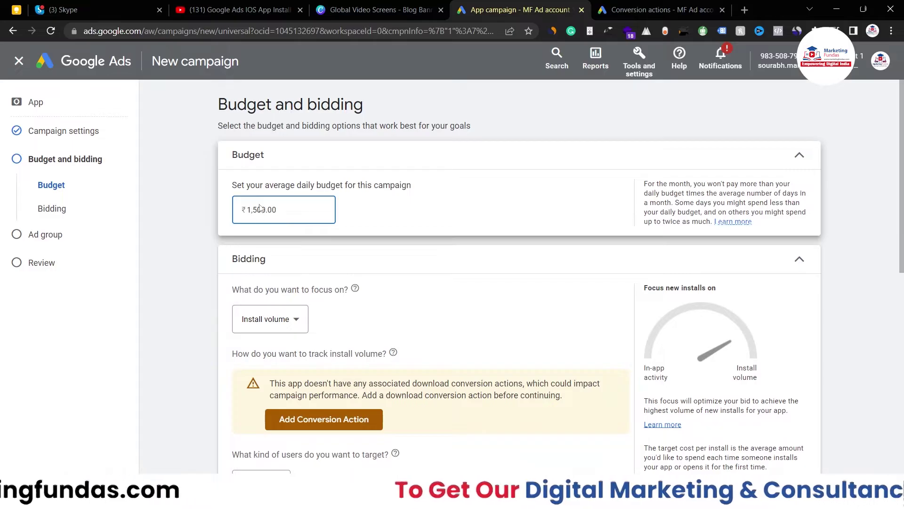
Step: Examine the bidding settings, including the focus choices, install tracking, targeted users and target cost per install
scroll(391, 211, "down", 1)
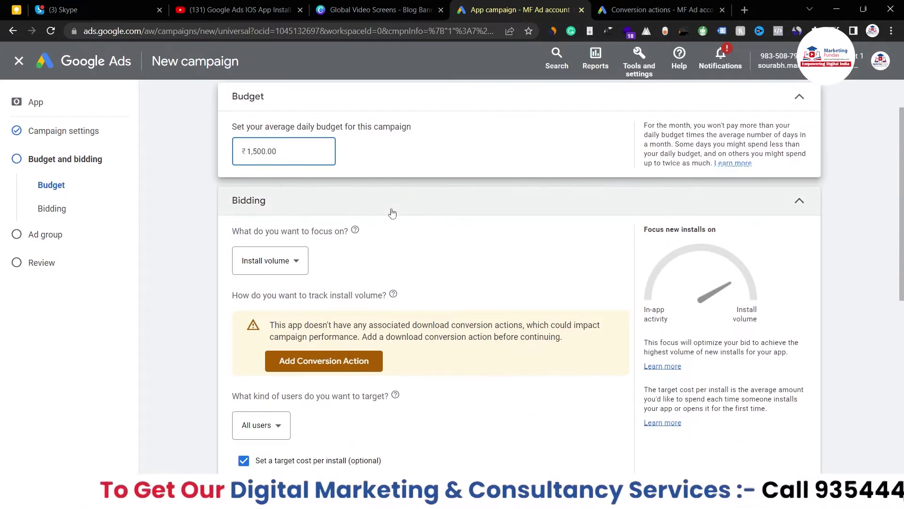
scroll(391, 213, "down", 1)
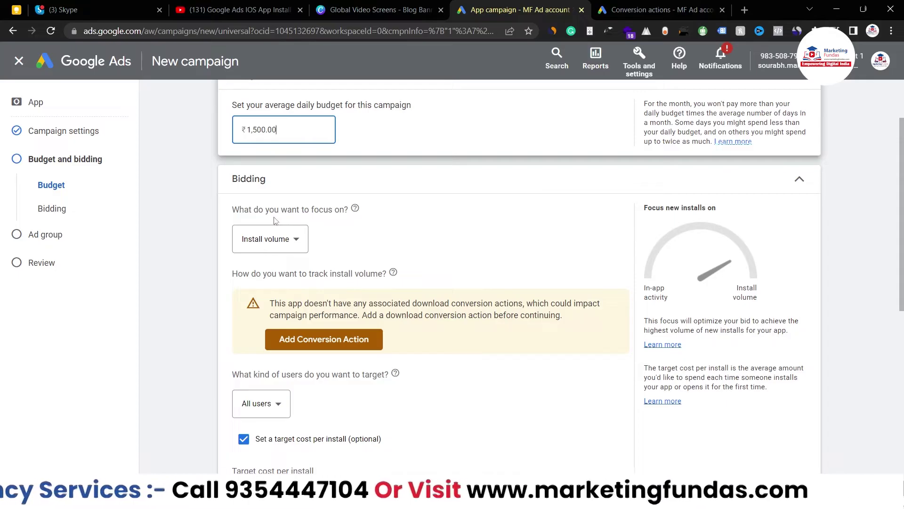
left_click(300, 241)
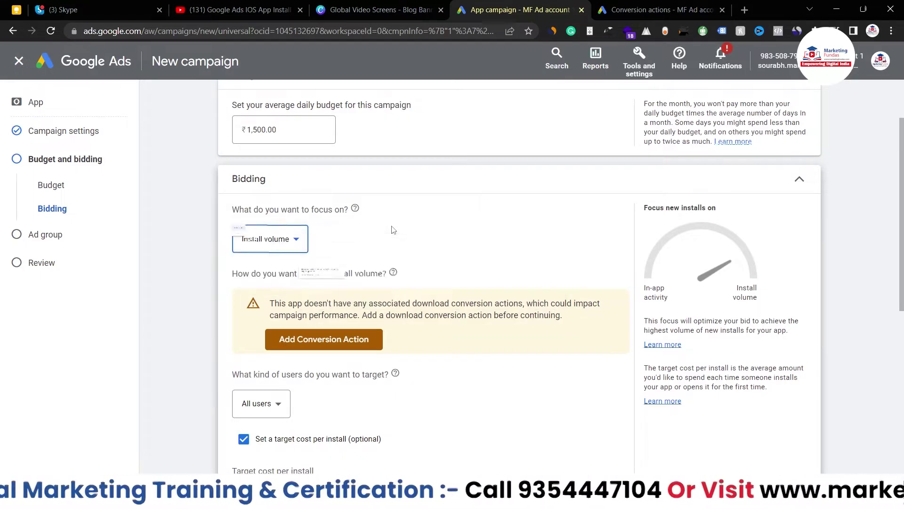
left_click(393, 229)
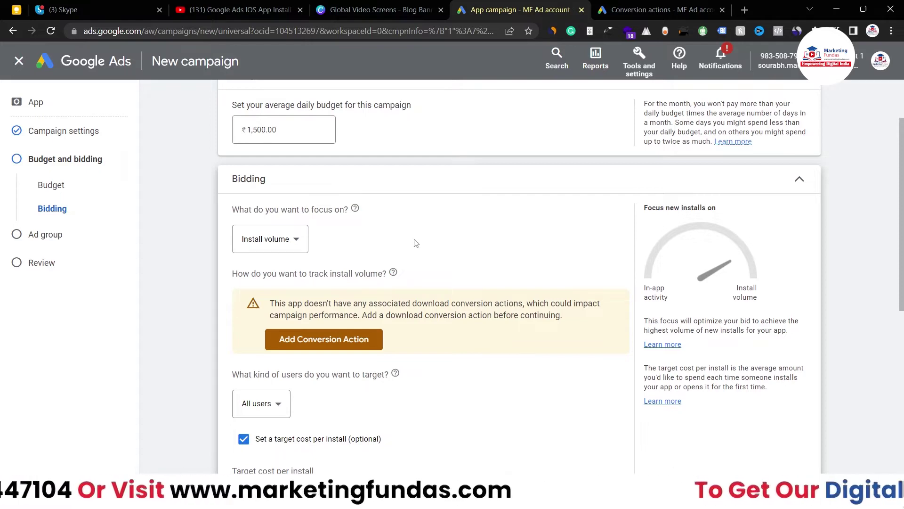
scroll(414, 242, "down", 2)
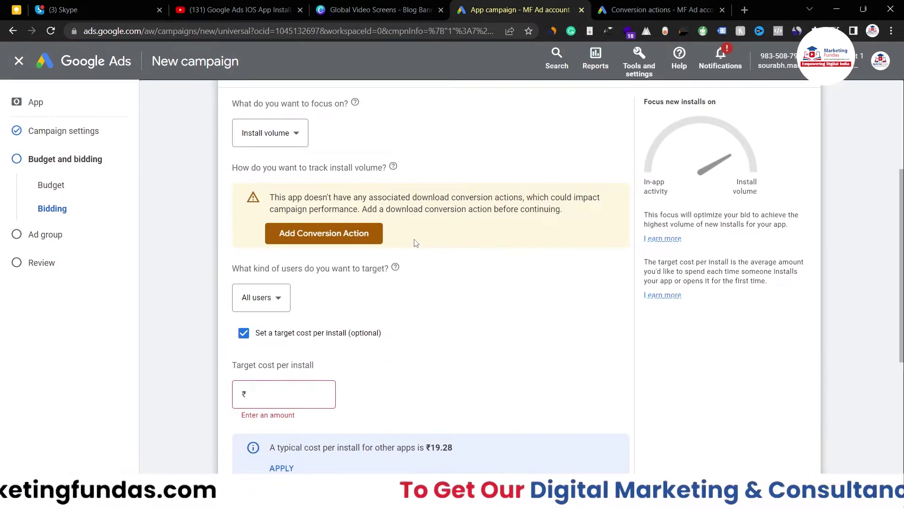
scroll(414, 240, "up", 1)
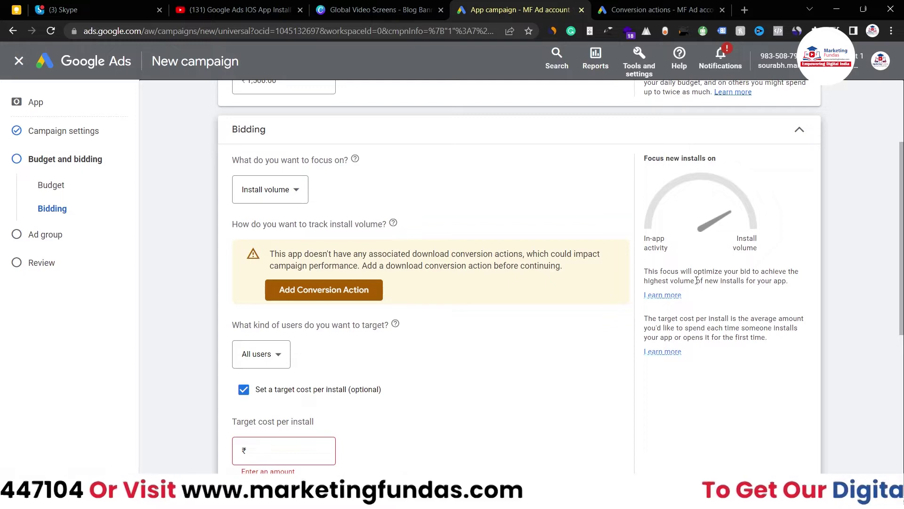
Step: Review the options for what kind of users to target in the bidding settings, keeping All users
scroll(508, 412, "down", 1)
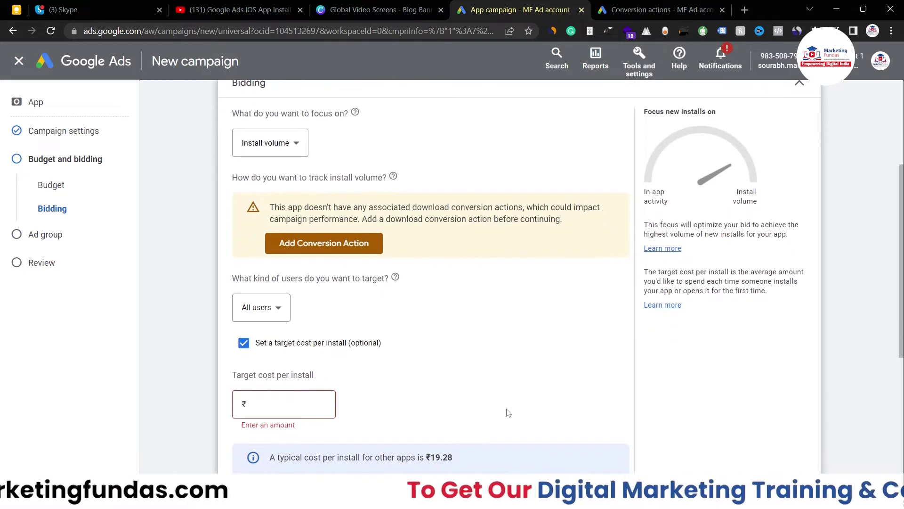
scroll(509, 413, "down", 1)
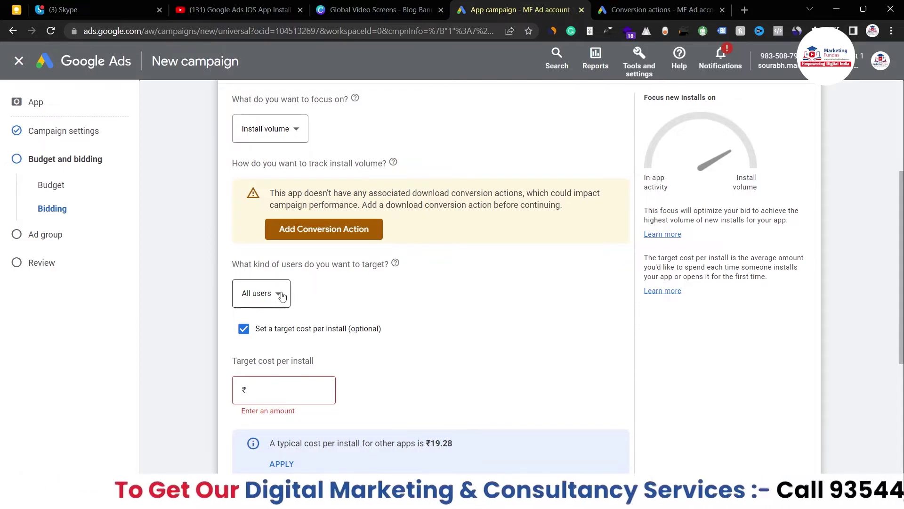
left_click(260, 292)
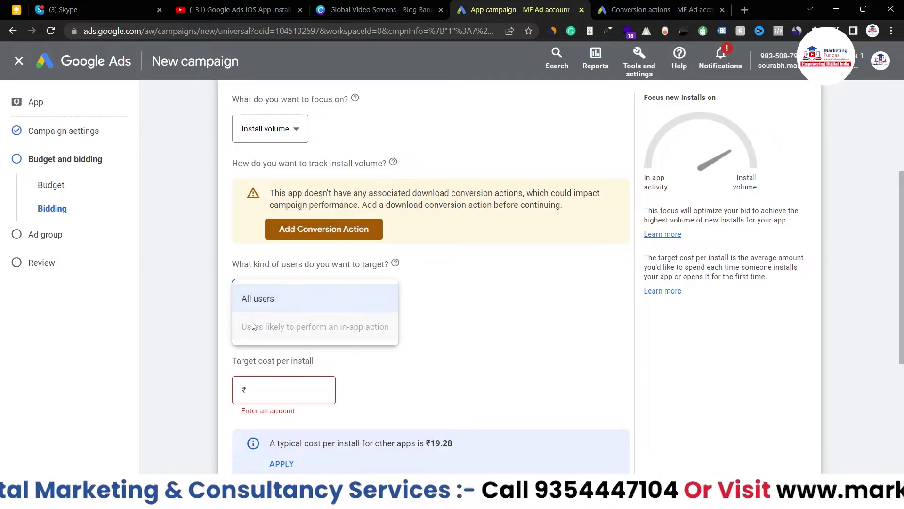
mouse_move(291, 333)
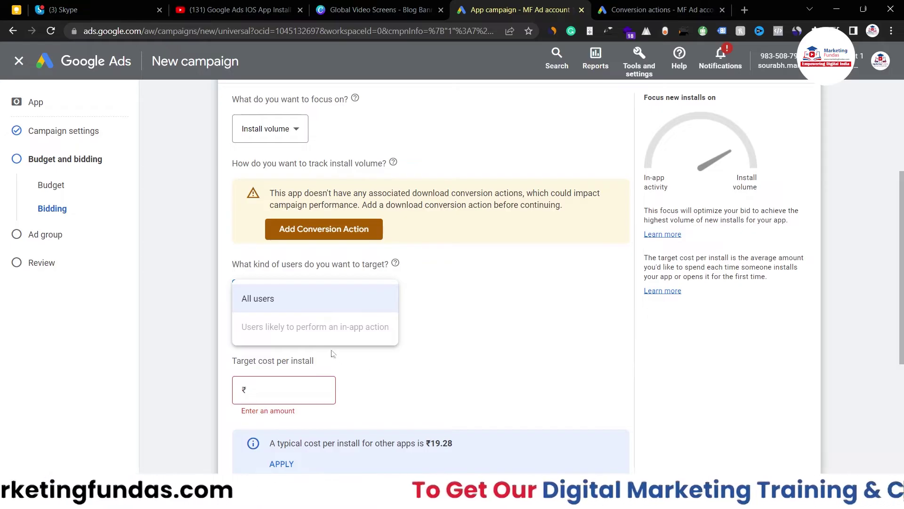
mouse_move(355, 329)
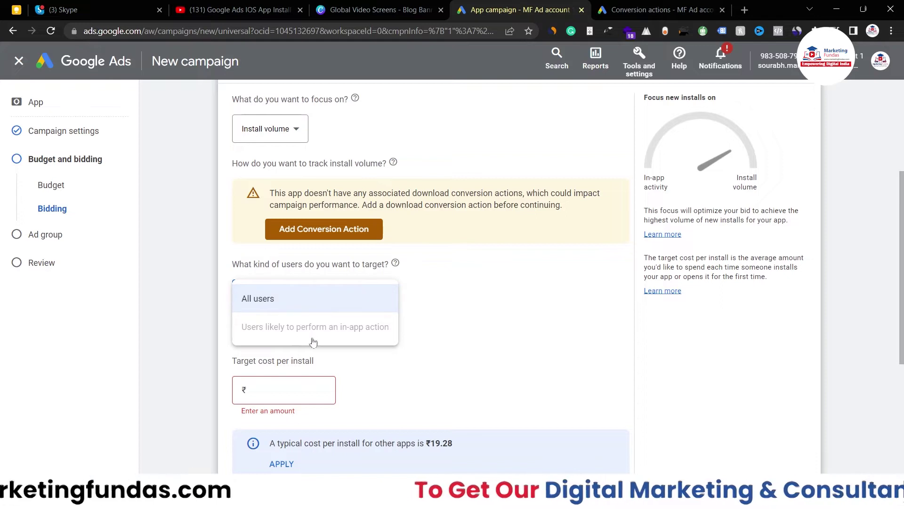
left_click(427, 289)
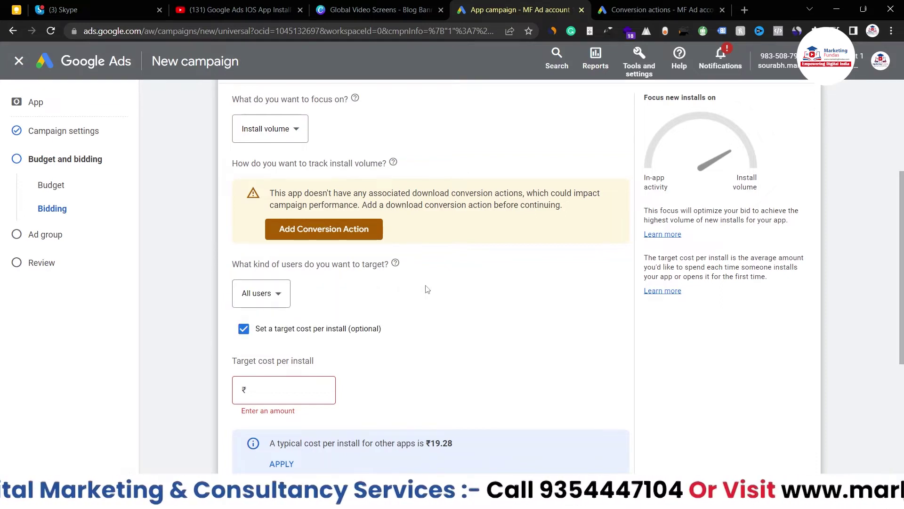
left_click(256, 295)
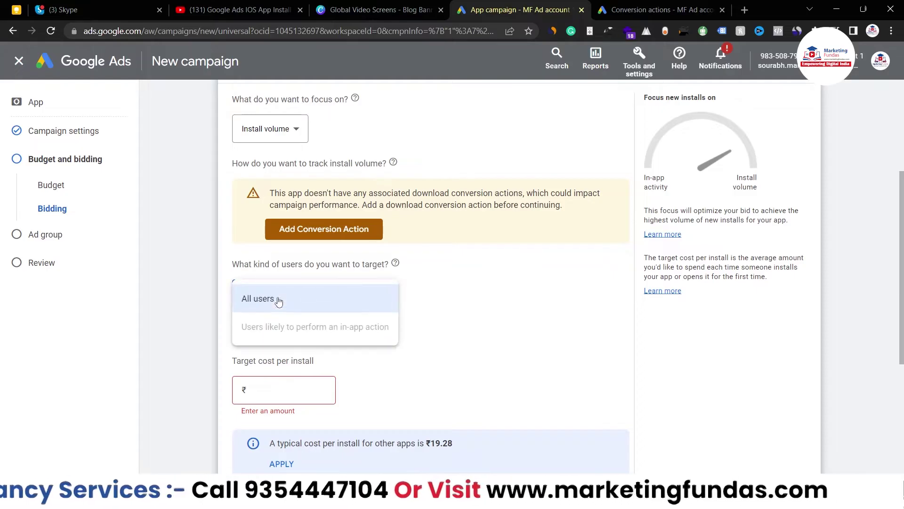
left_click(273, 335)
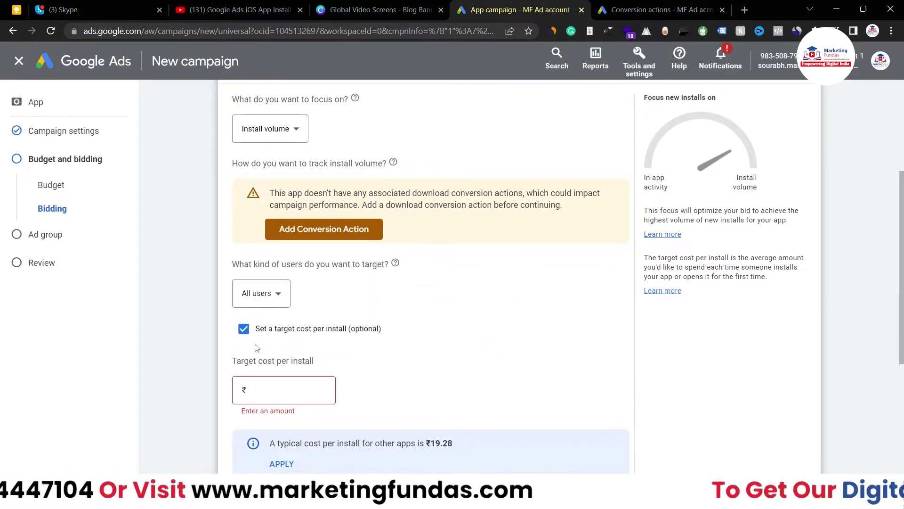
Step: Compare the bid strategies with and without a target cost per install, and check the typical cost per install for other apps
scroll(500, 352, "down", 1)
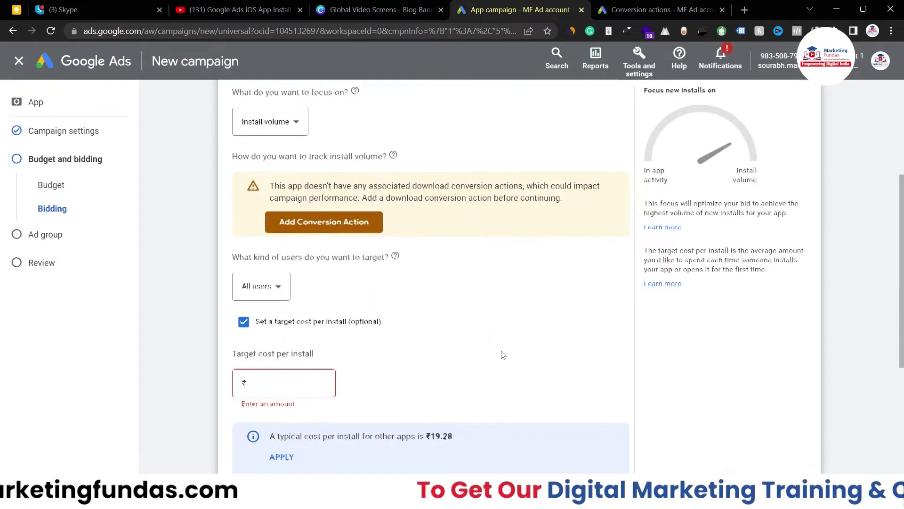
left_click(297, 359)
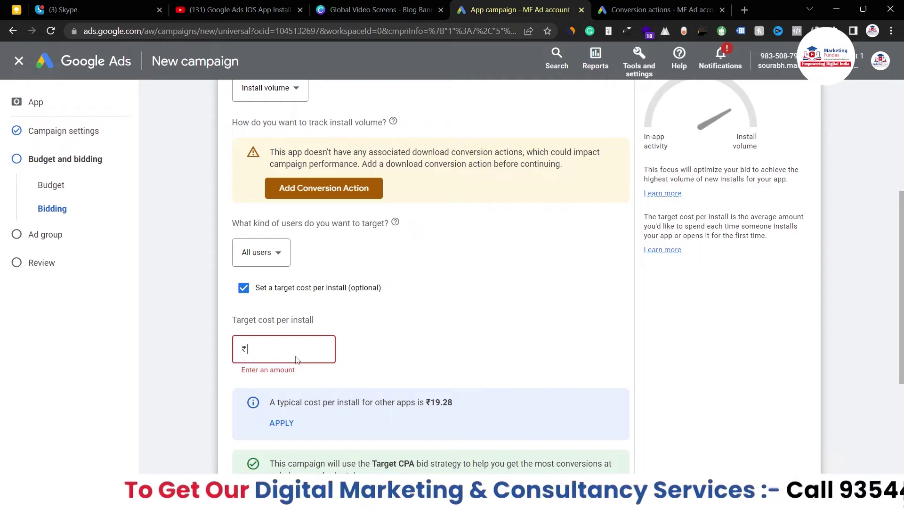
left_click(243, 288)
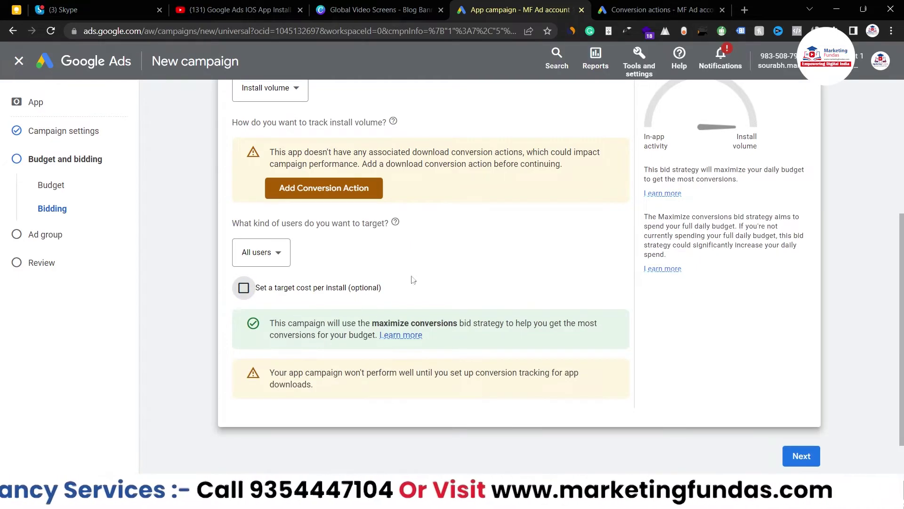
left_click(245, 289)
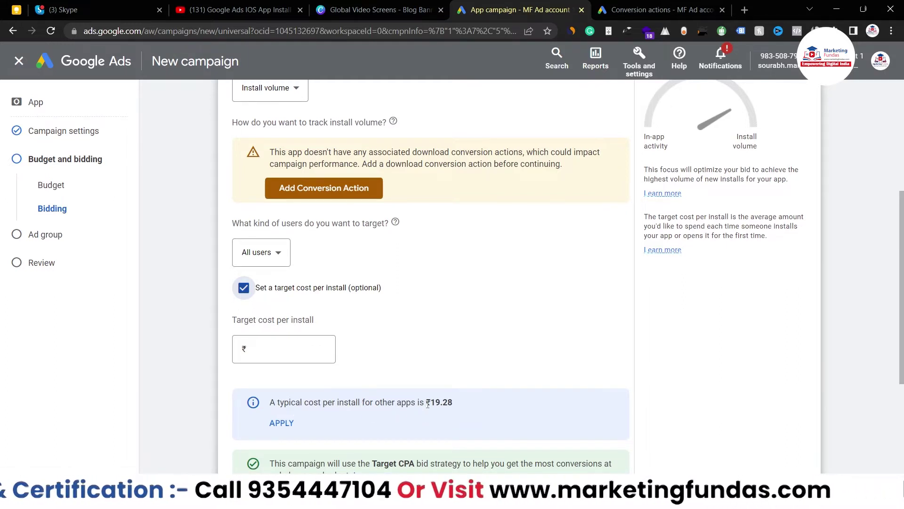
left_click_drag(427, 403, 454, 404)
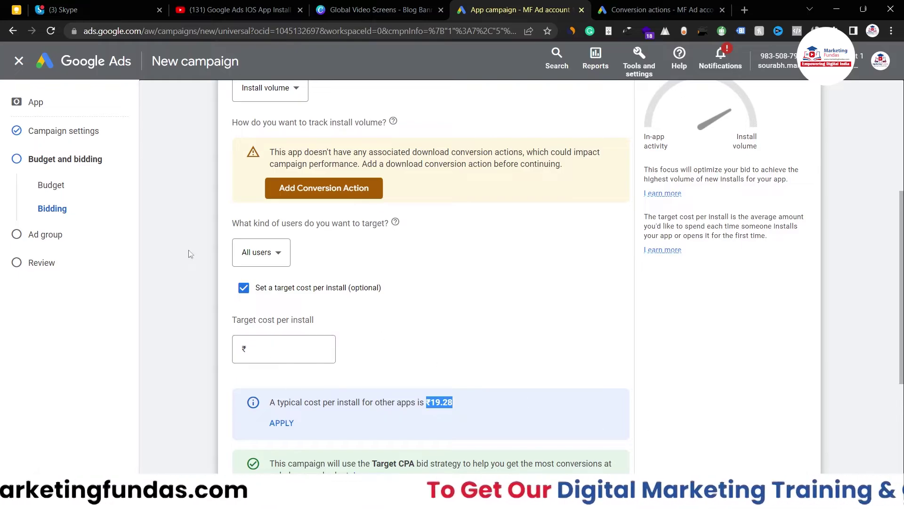
Step: Turn off the optional target cost per install and continue to the ad group setup
left_click(248, 291)
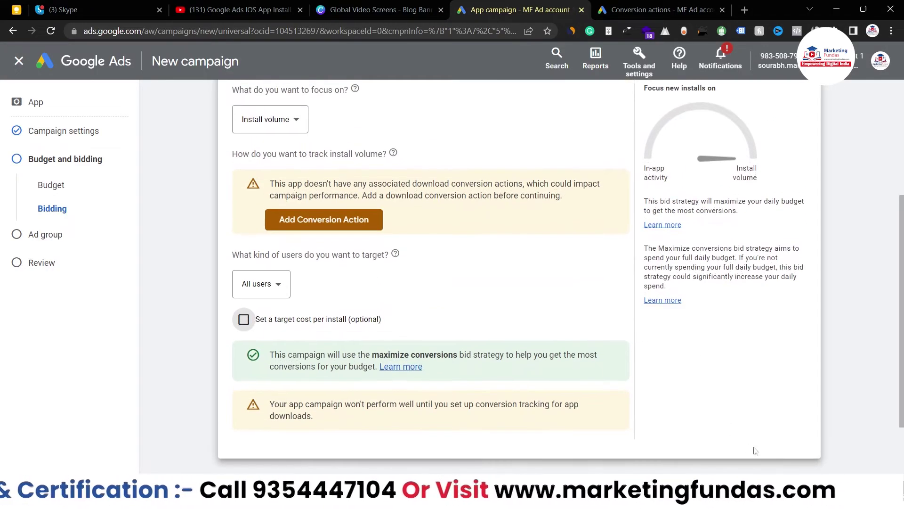
scroll(754, 445, "down", 3)
left_click(802, 396)
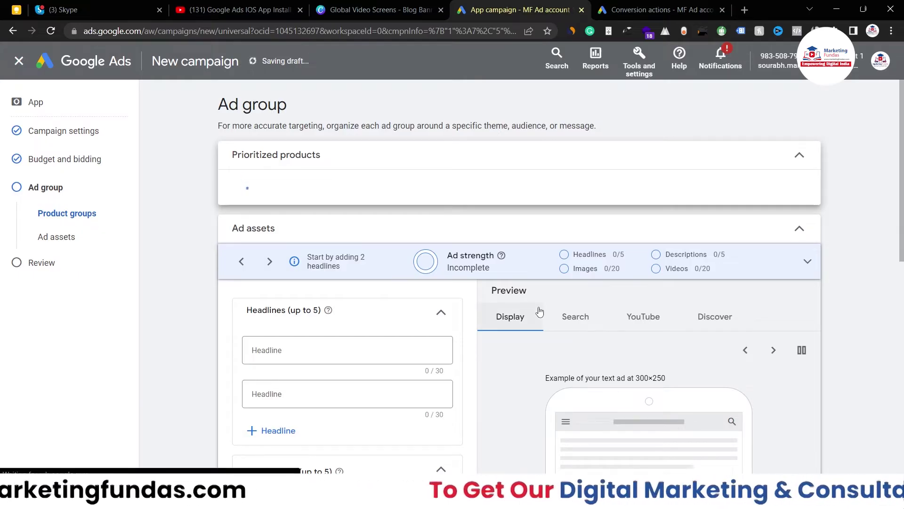
Step: Confirm the identity check and open the first headline of the ad assets for editing
scroll(539, 309, "down", 3)
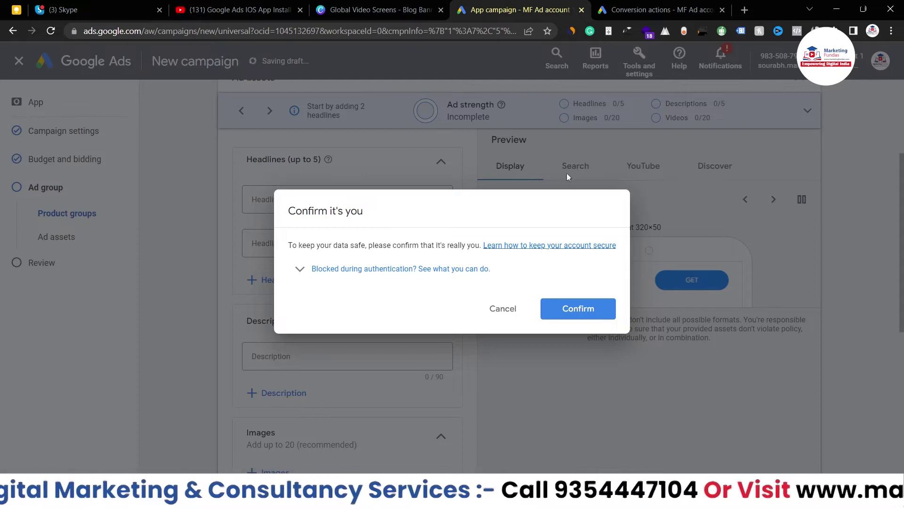
left_click(575, 310)
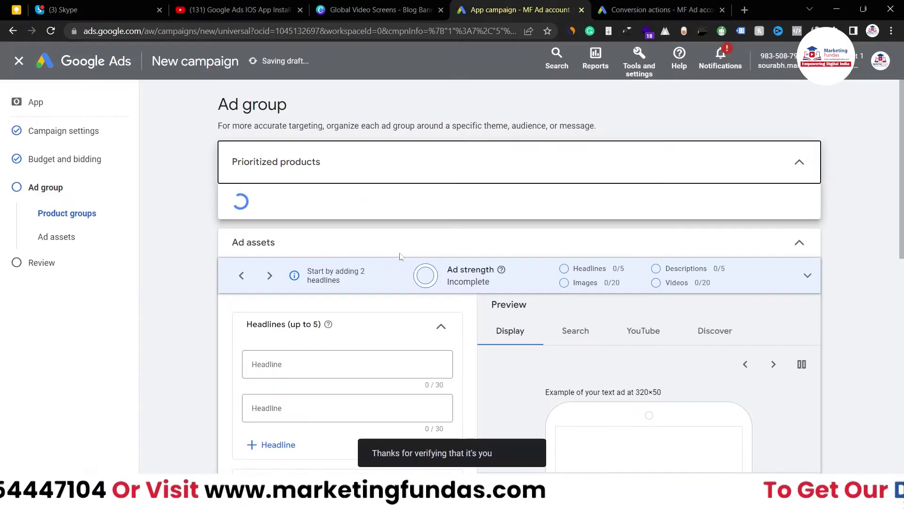
scroll(401, 257, "down", 1)
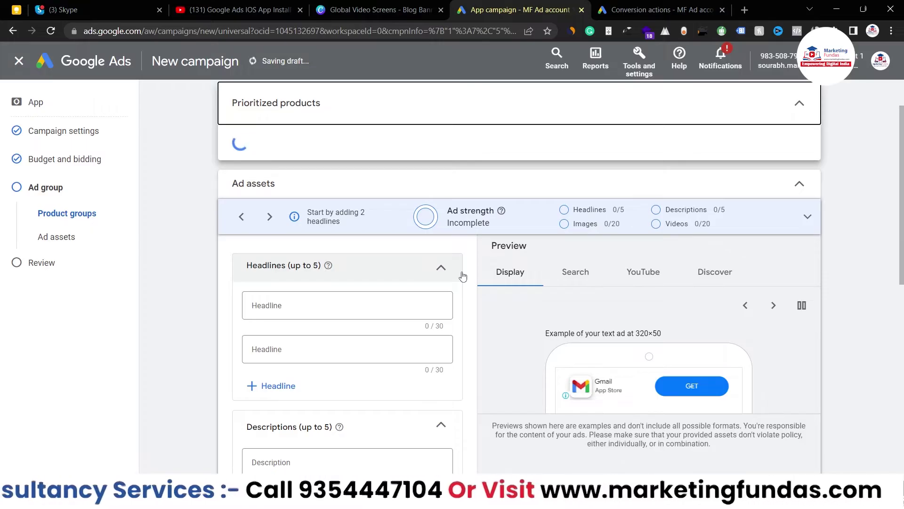
scroll(462, 277, "down", 1)
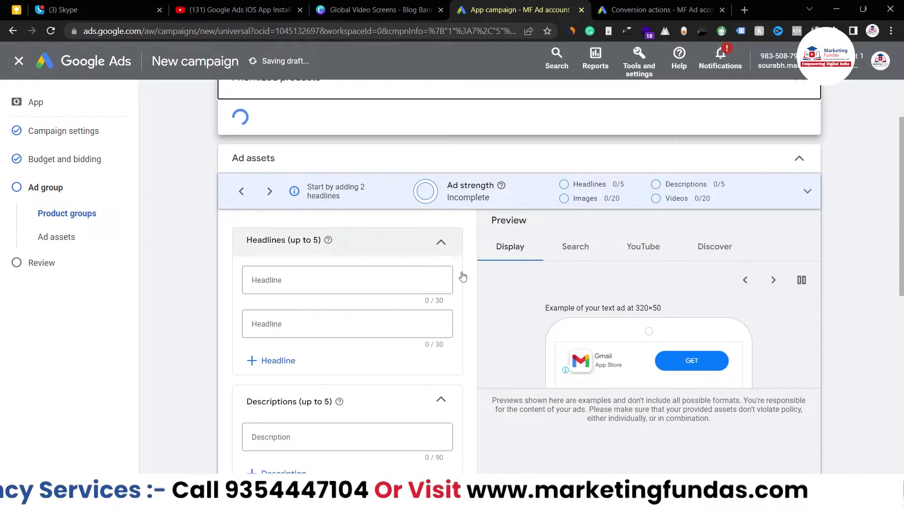
left_click(374, 281)
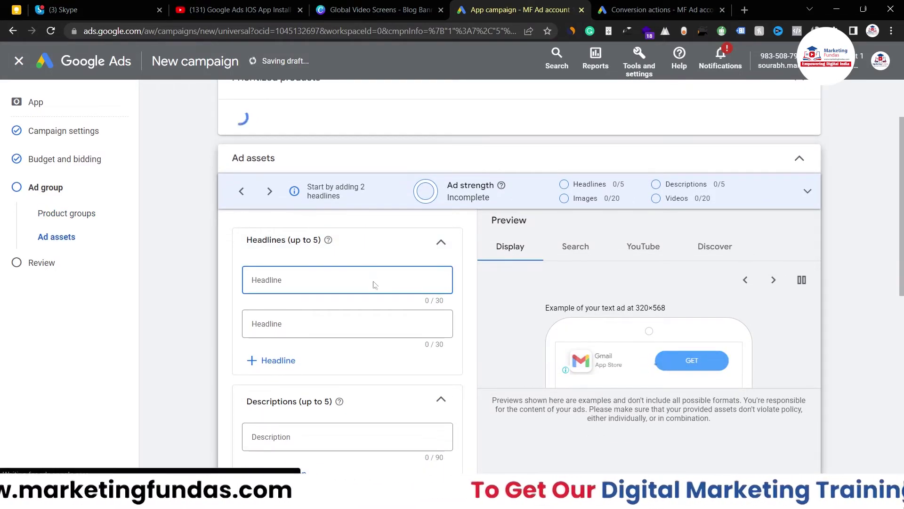